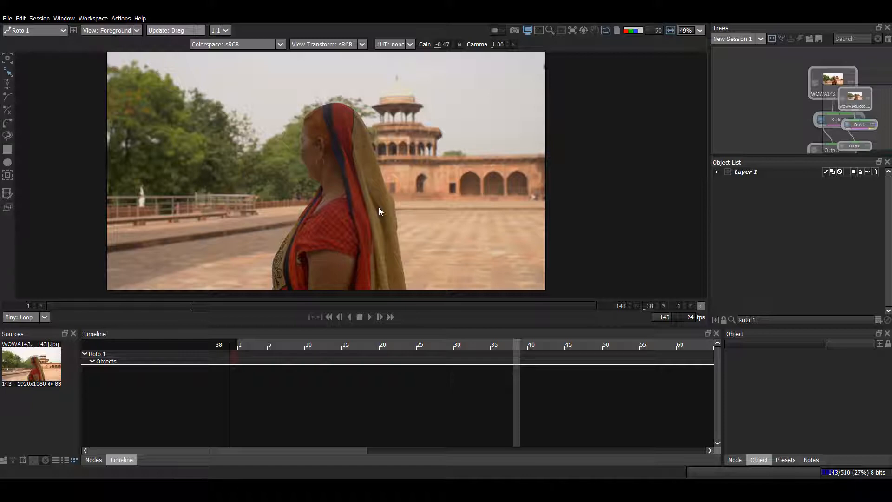
Play and scrub through the shot, examining how the woman's head turns and how her facial outline changes.
click(371, 317)
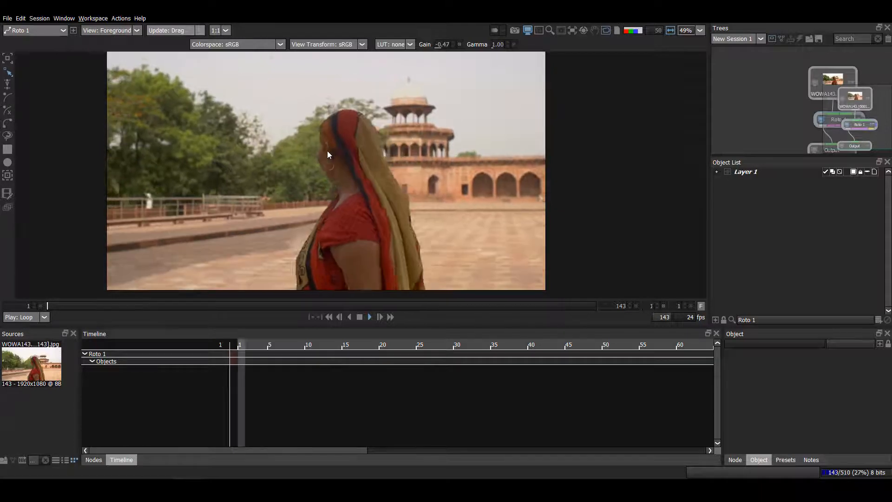
scroll(316, 158, up, 4)
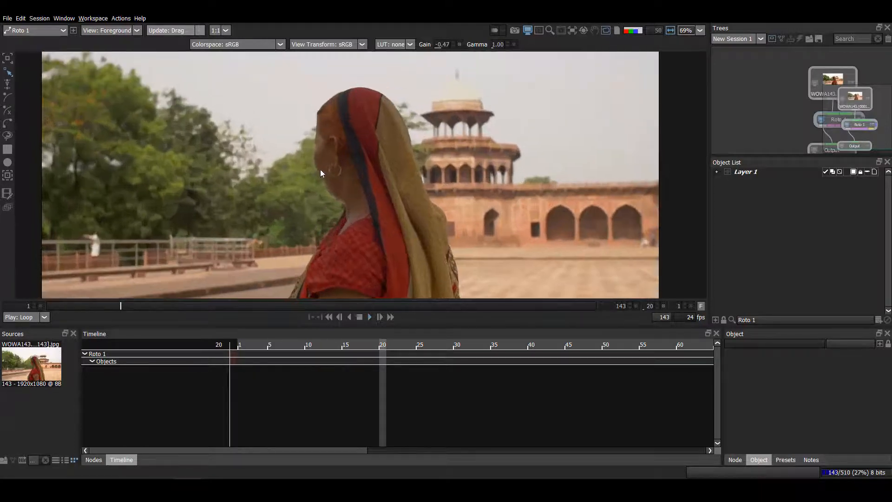
scroll(320, 169, up, 4)
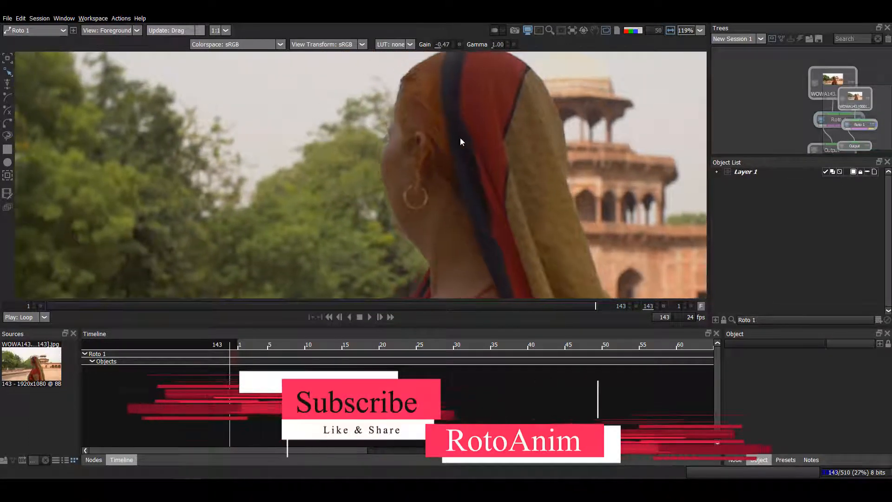
drag(460, 138, 321, 143)
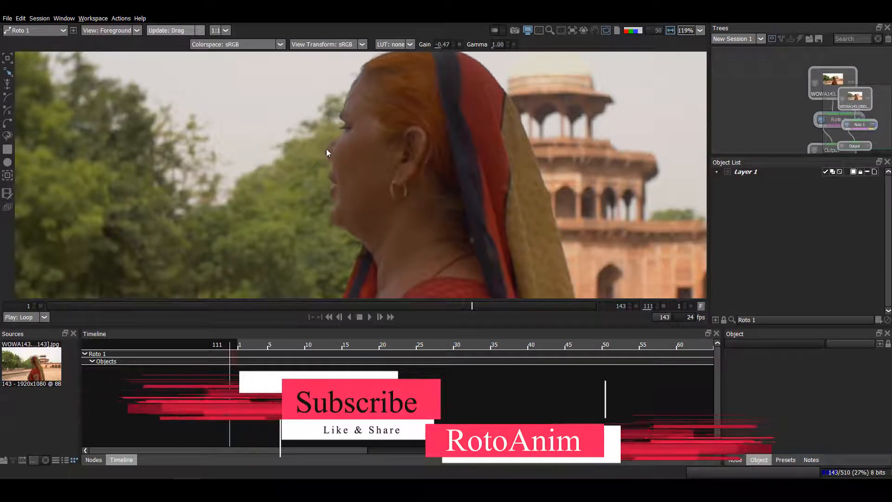
drag(340, 145, 331, 163)
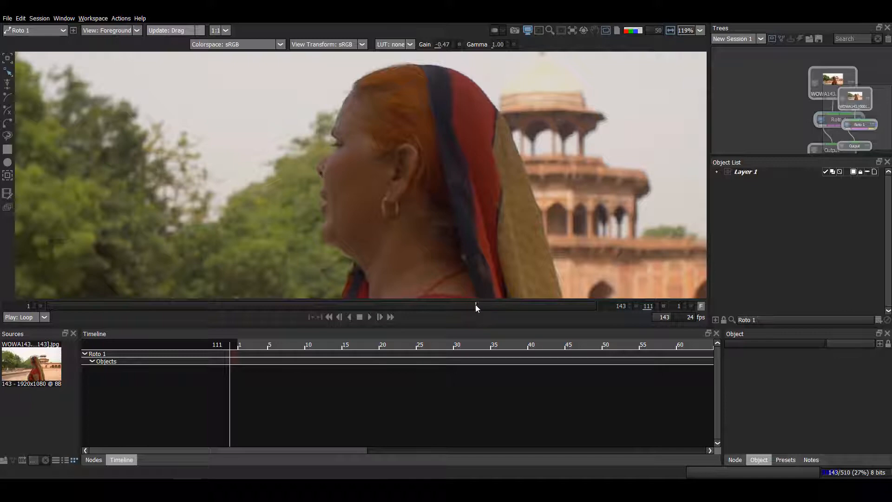
drag(476, 308, 347, 317)
drag(418, 313, 459, 308)
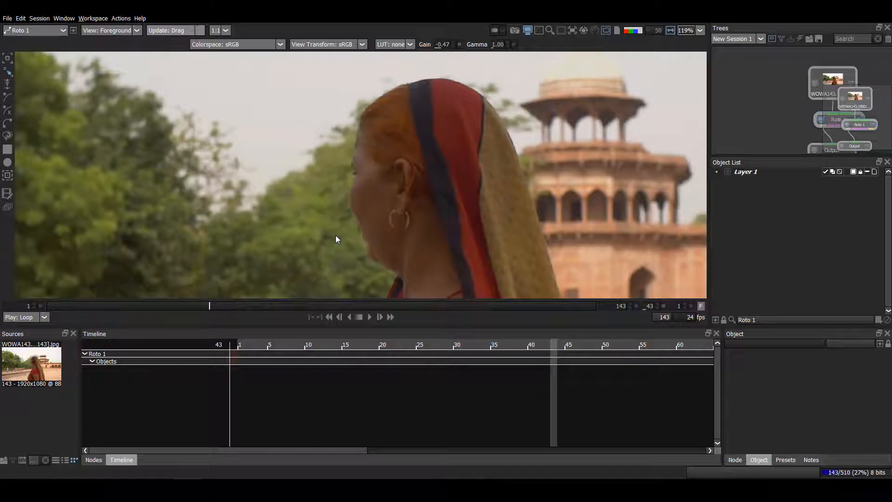
drag(231, 305, 158, 277)
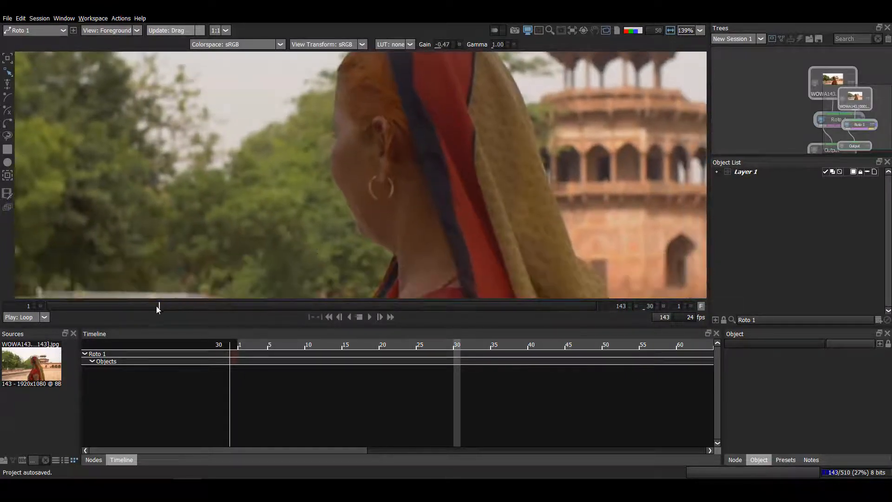
mouse_move(158, 309)
mouse_down()
mouse_move(86, 300)
mouse_move(484, 311)
mouse_up()
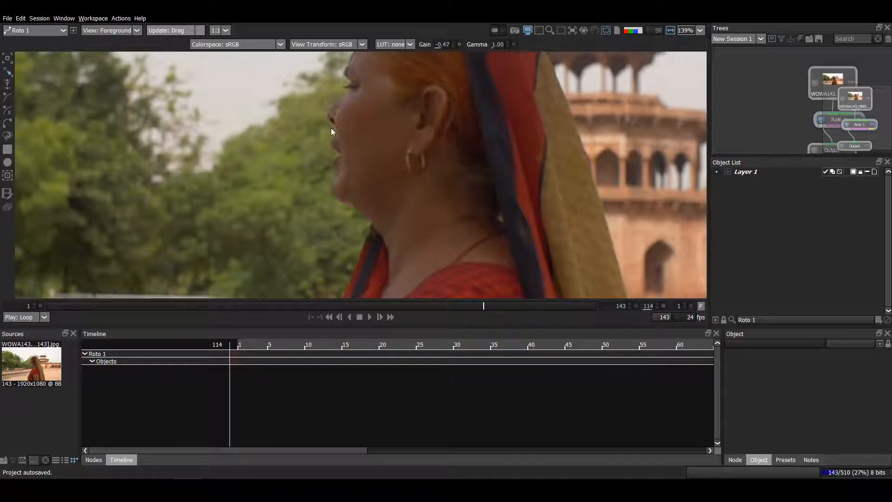
drag(486, 306, 561, 306)
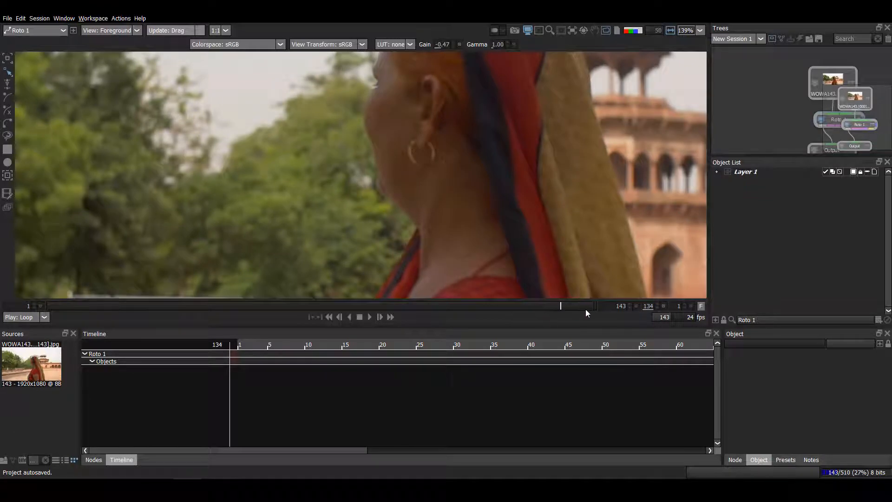
mouse_move(557, 307)
mouse_down()
mouse_move(327, 294)
mouse_move(147, 271)
mouse_up()
scroll(369, 155, up, 3)
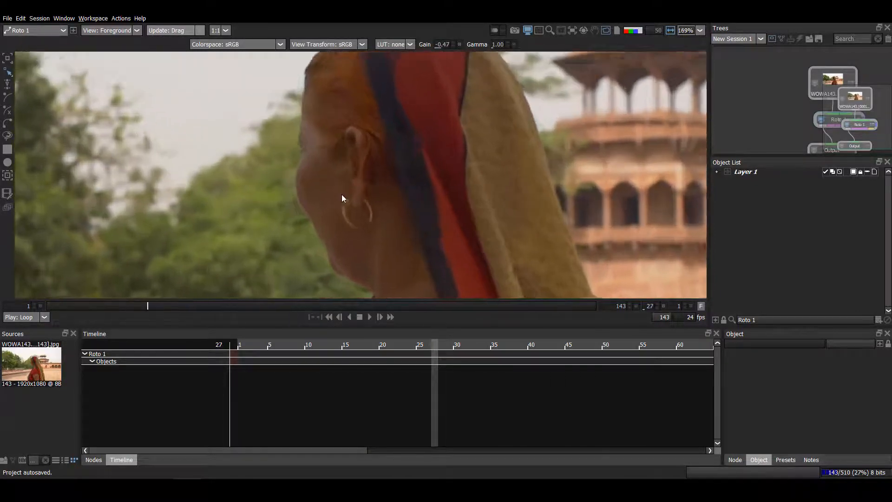
Add a new layer and draw a closed B-spline around the woman's cheek and ear at frame 27.
click(880, 320)
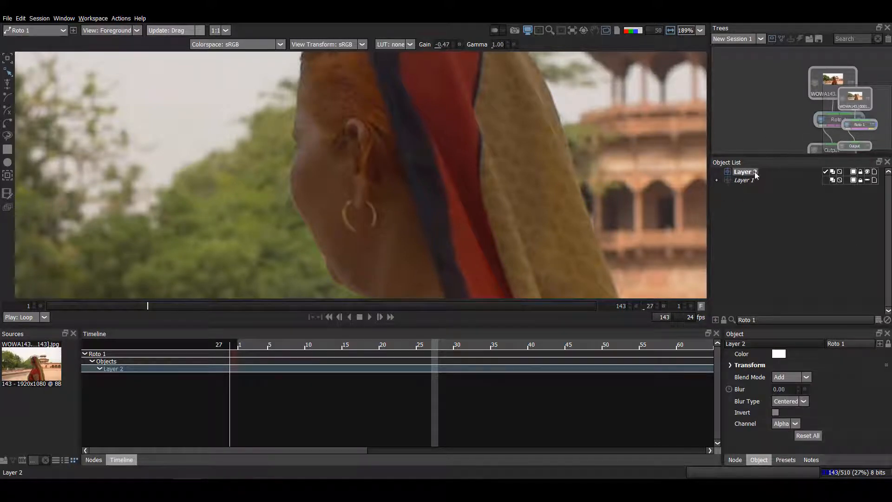
drag(326, 163, 321, 177)
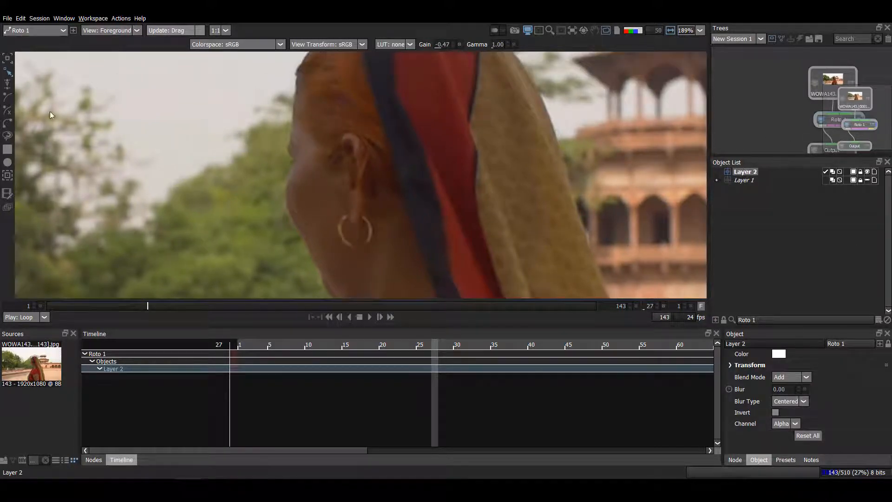
scroll(361, 122, up, 2)
scroll(311, 151, up, 2)
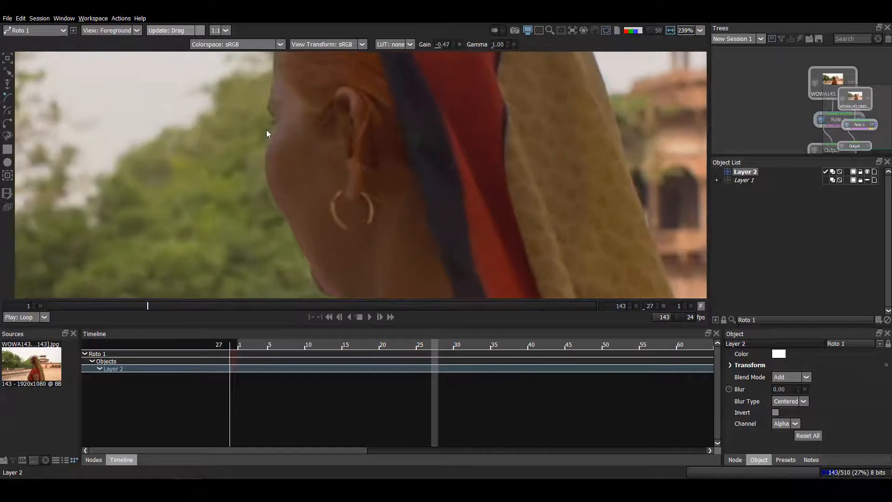
scroll(291, 109, up, 2)
scroll(291, 110, up, 6)
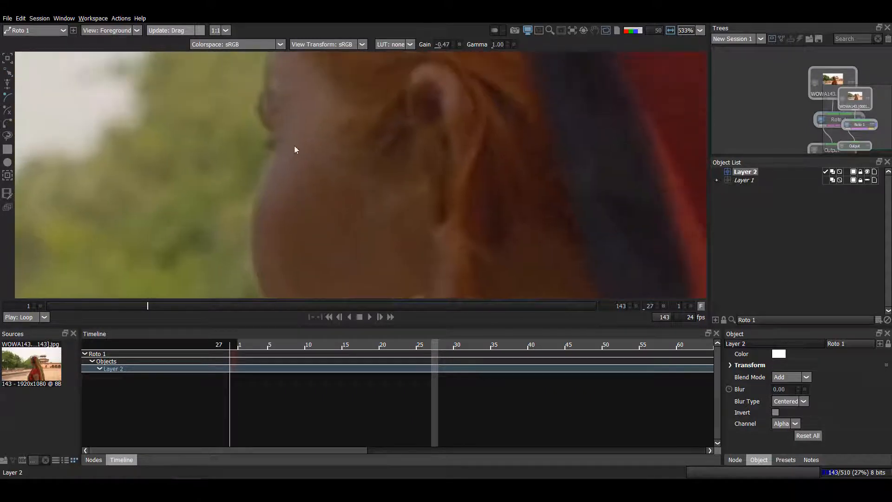
click(282, 98)
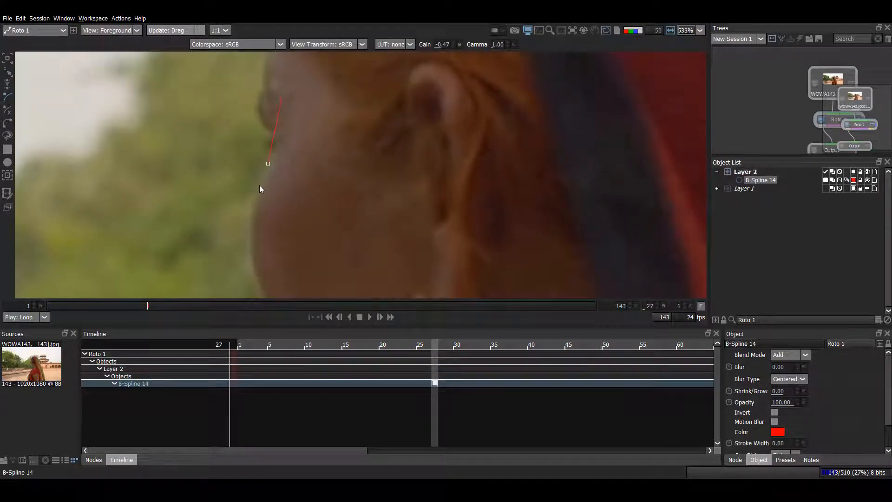
click(255, 196)
click(249, 234)
drag(249, 234, 280, 142)
click(297, 174)
click(318, 200)
click(335, 241)
drag(335, 241, 323, 132)
click(338, 166)
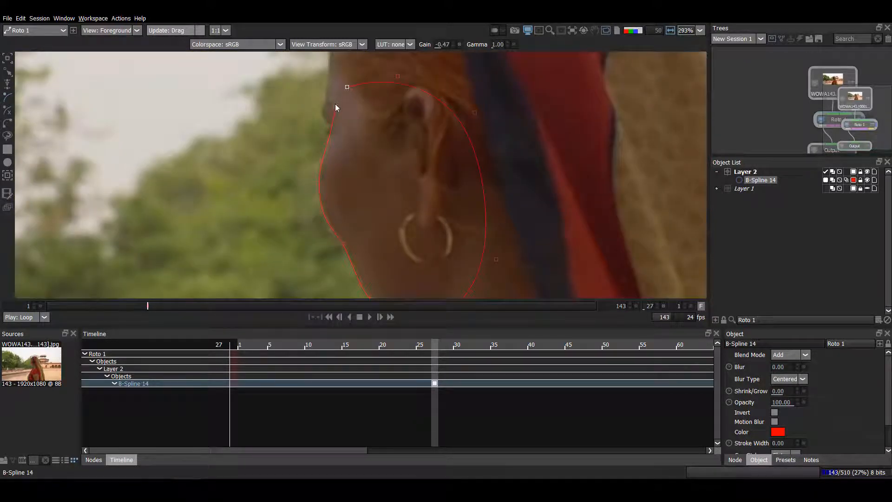
click(335, 104)
scroll(379, 141, down, 4)
Move the cheek spline to match the face outline at frame 23.
key(q)
scroll(362, 163, up, 2)
drag(362, 164, 331, 169)
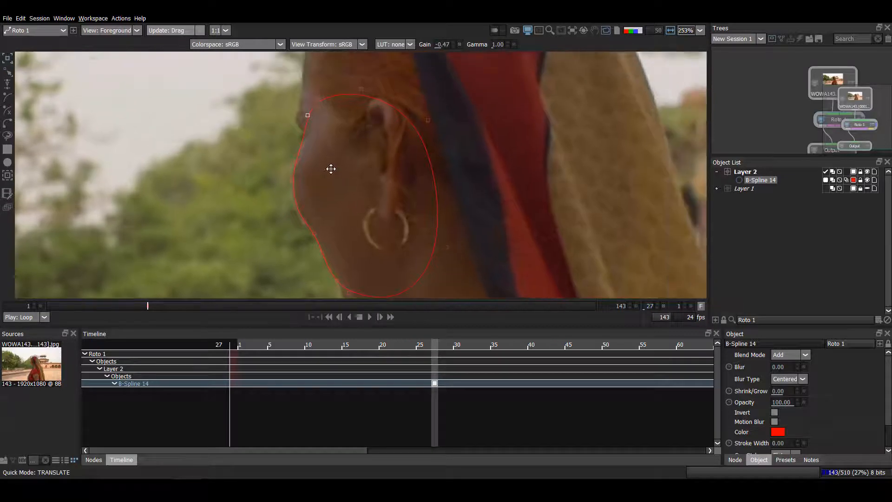
key(Left)
key(Left)
key(Left)
key(Left)
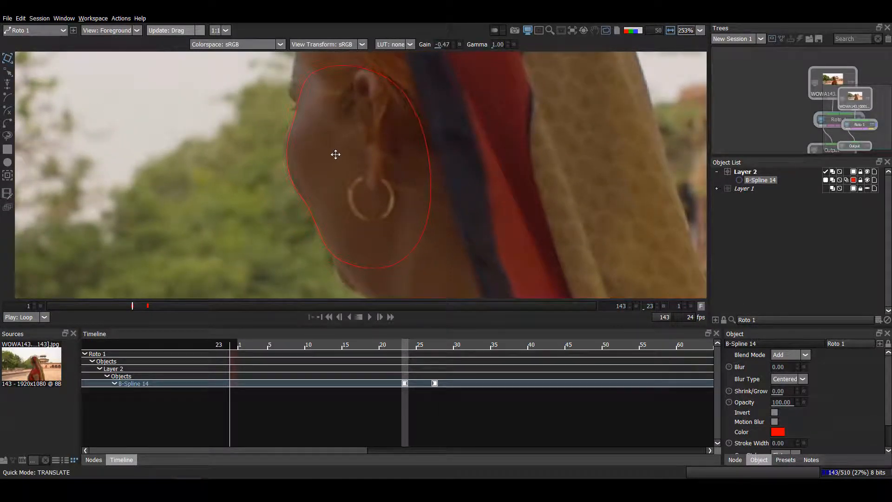
drag(332, 221, 307, 230)
scroll(334, 185, up, 1)
Keyframe the cheek spline's position against the face edge at frames 20 and 16.
key(Left)
key(Left)
key(Left)
key(Left)
key(Left)
key(Left)
key(Left)
drag(317, 143, 322, 144)
Fit the cheek spline to the face edge and jaw at frame 12.
key(Left)
key(Left)
key(Left)
key(Left)
drag(339, 78, 358, 84)
drag(355, 248, 355, 201)
drag(354, 161, 358, 203)
drag(372, 292, 321, 205)
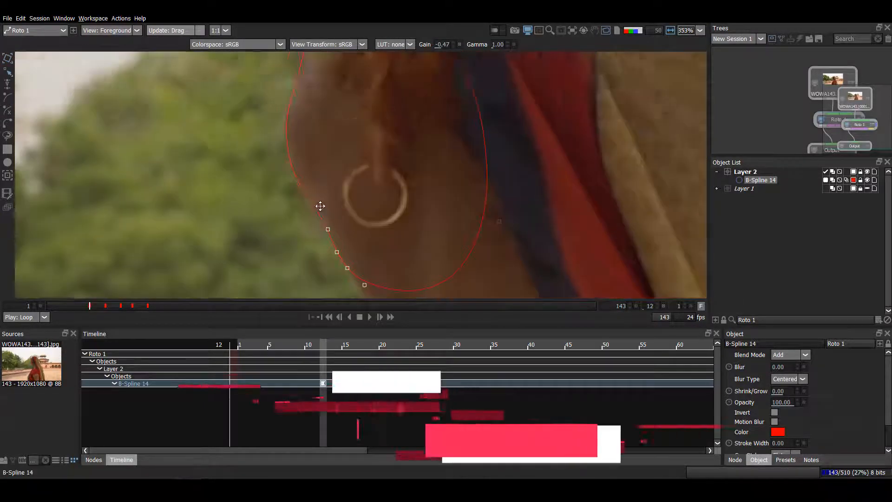
Adjust the cheek spline's points along the face outline at frame 7.
key(Left)
key(Left)
key(Left)
key(Left)
key(Left)
scroll(335, 158, down, 1)
mouse_move(356, 157)
mouse_down()
mouse_move(325, 118)
mouse_move(356, 161)
mouse_up()
scroll(395, 279, up, 1)
drag(409, 294, 426, 255)
drag(385, 109, 388, 185)
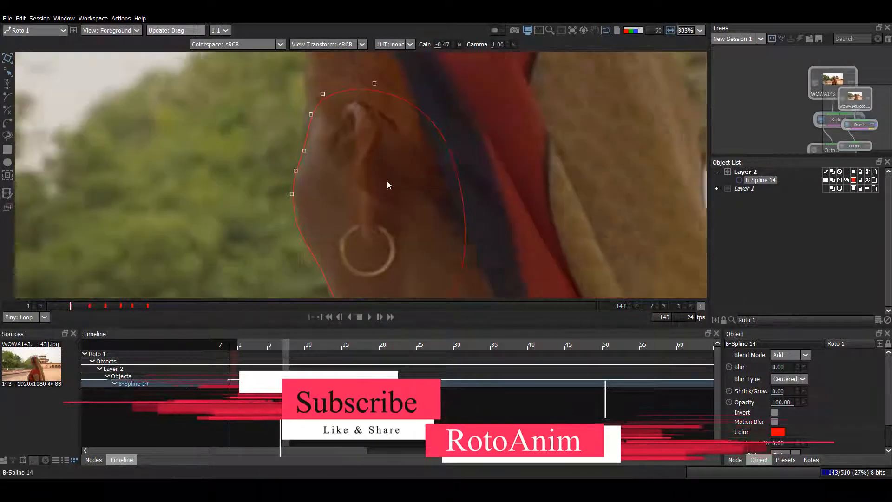
Realign the cheek spline with the face outline at frame 1.
key(Left)
key(Left)
key(Left)
key(Left)
key(Left)
key(Left)
drag(354, 228, 364, 208)
scroll(367, 186, up, 3)
mouse_move(368, 162)
mouse_down()
mouse_move(366, 116)
mouse_move(355, 155)
mouse_up()
drag(368, 209, 372, 203)
Correct the cheek spline against the face edge at frame 4.
key(Right)
key(Right)
key(Right)
scroll(398, 168, up, 1)
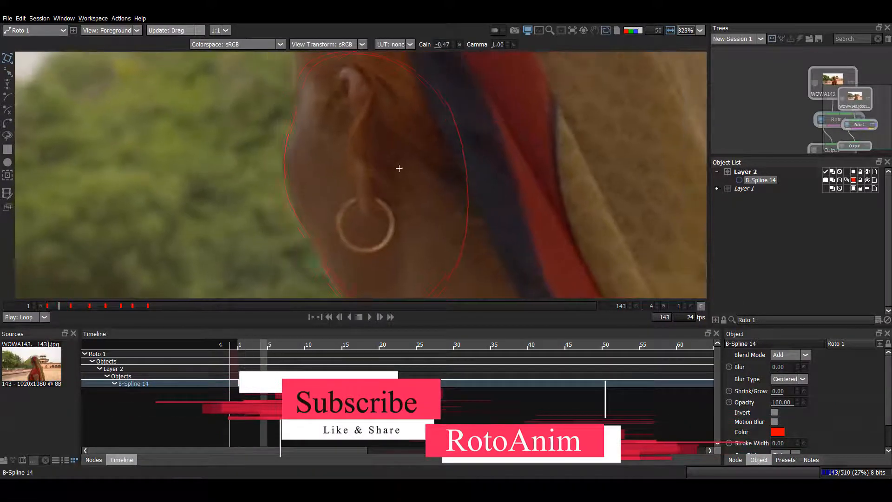
drag(297, 201, 284, 226)
drag(297, 302, 267, 102)
Transform the cheek spline to follow the turning face at frame 36.
key(t)
key(Right)
key(Right)
key(Right)
scroll(311, 223, up, 2)
key(Right)
key(Right)
key(Right)
key(Right)
key(Right)
key(Right)
key(Right)
key(Right)
key(Right)
key(Right)
key(Right)
key(Right)
key(Right)
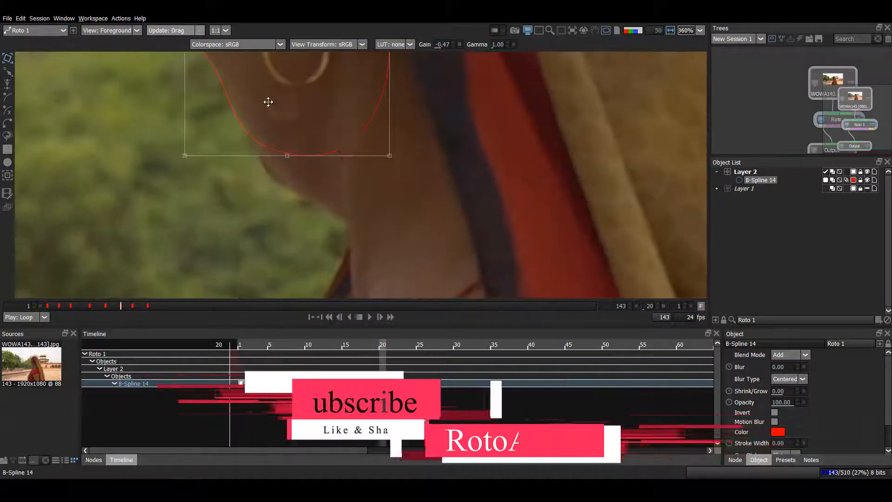
key(Right)
key(Right)
key(Right)
key(Right)
key(Right)
key(Right)
key(Right)
key(Right)
key(Right)
key(Right)
key(Right)
key(Right)
key(Right)
key(Right)
key(Right)
key(Right)
Move the cheek spline to match the face outline at frame 42.
scroll(302, 106, down, 3)
key(Right)
key(Right)
key(Right)
key(Right)
key(Right)
key(Right)
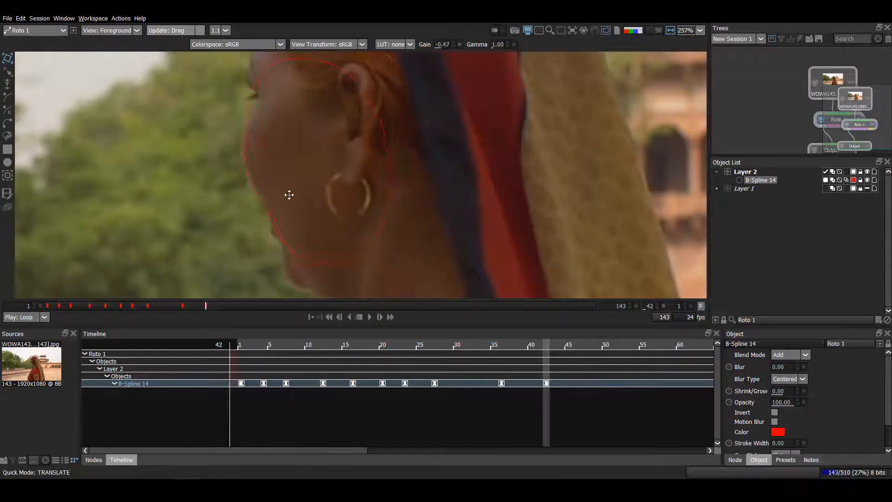
Shift the cheek spline onto the face outline at frame 47.
key(Right)
key(Right)
key(Right)
key(Right)
key(Right)
drag(294, 197, 298, 185)
Keyframe the cheek spline to match the face outline at frame 51.
key(Right)
key(Right)
key(Right)
key(Right)
drag(277, 221, 283, 214)
drag(134, 163, 188, 153)
Keyframe the cheek spline to follow the face outline at frame 58.
key(Right)
key(Right)
key(Right)
key(Right)
key(Right)
key(Right)
key(Right)
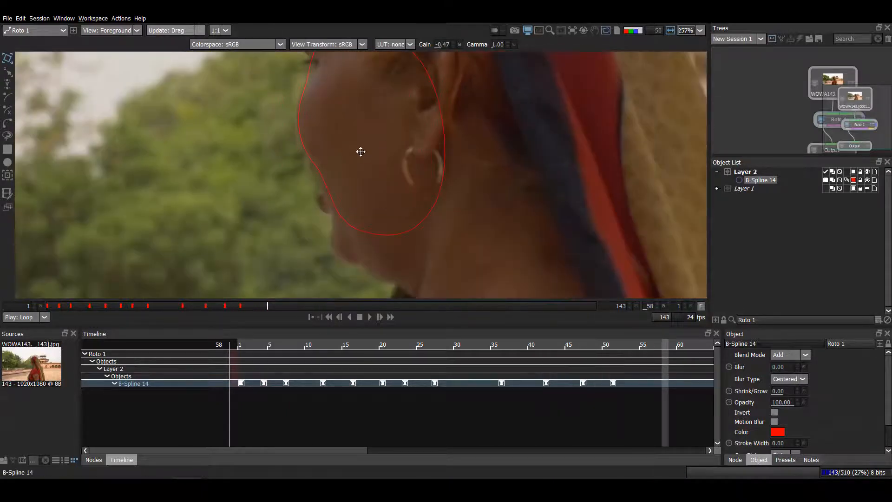
drag(361, 151, 355, 148)
Reposition the cheek spline onto the face outline at frame 65.
key(Right)
key(Right)
key(Right)
key(Right)
key(Right)
key(Right)
key(Right)
drag(349, 155, 328, 223)
drag(379, 86, 279, 160)
drag(265, 225, 273, 196)
Advance to frame 74 and shift the cheek spline to match the face.
key(Right)
key(Right)
key(Right)
key(Right)
key(Right)
key(Right)
key(Right)
key(Right)
key(Right)
drag(344, 175, 326, 198)
Keyframe the cheek spline onto the moving face at frames 82 and 89.
key(Right)
key(Right)
key(Right)
key(Right)
key(Right)
key(Right)
key(Right)
key(Right)
key(Right)
key(Right)
key(Right)
key(Right)
key(Right)
key(Right)
key(Right)
drag(315, 259, 309, 232)
Keyframe the cheek spline to match the face at frames 97, 108 and 118.
key(Right)
key(Right)
key(Right)
key(Right)
key(Right)
key(Right)
key(Right)
key(Right)
key(Right)
key(Right)
key(Right)
key(Right)
key(Right)
key(Right)
key(Right)
key(Right)
key(Right)
key(Right)
key(Right)
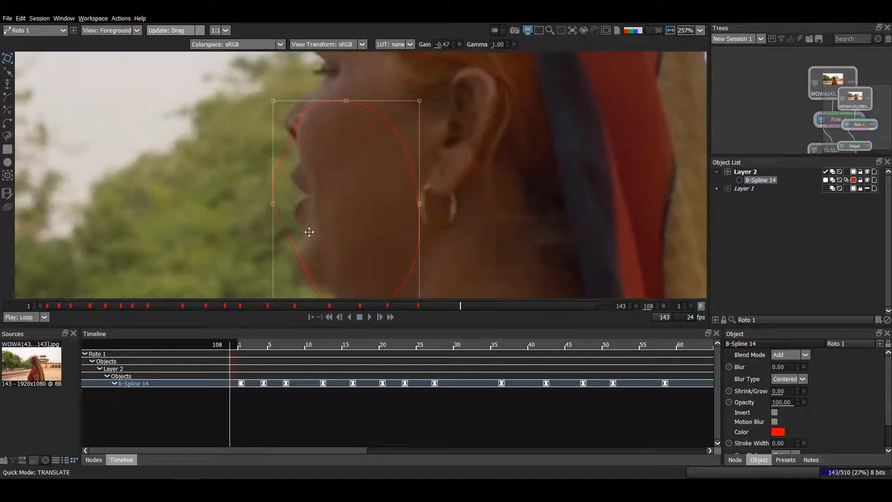
key(Right)
key(Right)
key(Right)
key(Right)
key(Right)
key(Right)
key(Right)
key(Right)
key(Right)
key(Right)
drag(350, 185, 414, 185)
Move the cheek spline to follow the turning face at frames 129 and 138.
key(Right)
key(Right)
key(Right)
key(Right)
key(Right)
key(Right)
key(Right)
key(Right)
key(Right)
key(Right)
key(Right)
key(Right)
key(Right)
key(Right)
key(Right)
key(Right)
key(Right)
key(Right)
key(Right)
key(Right)
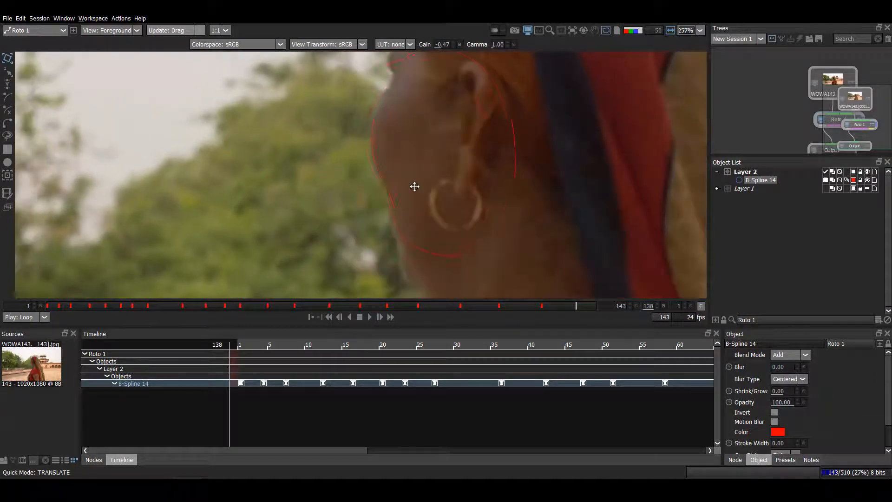
drag(396, 80, 400, 97)
drag(412, 204, 386, 199)
Align the cheek spline with the face outline on the last frame, 143.
key(Right)
key(Right)
key(Right)
key(Right)
key(Right)
drag(560, 237, 572, 242)
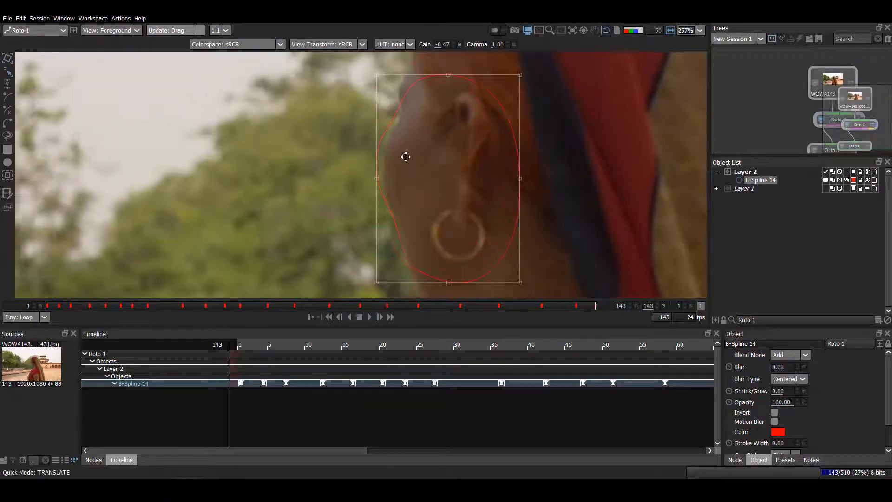
Correct the cheek spline's drift with in-between keyframes at frames 134, 125 and 121.
key(F2)
drag(448, 205, 420, 203)
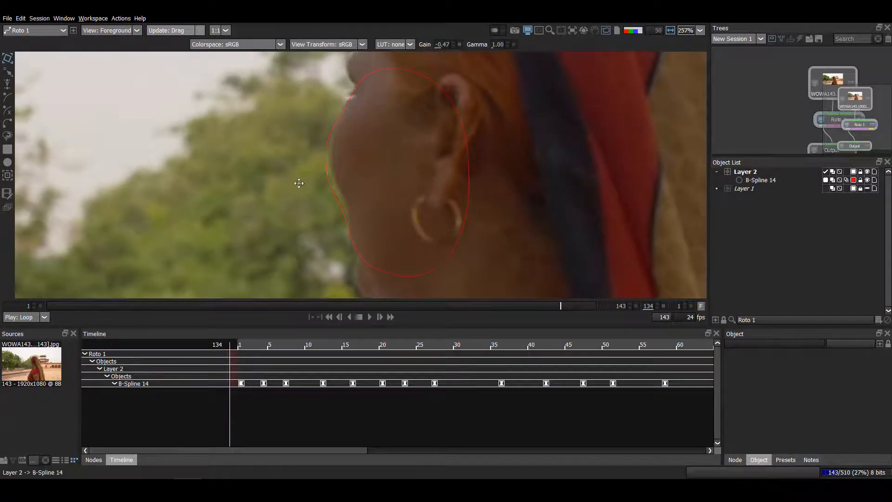
click(327, 172)
drag(316, 187, 356, 202)
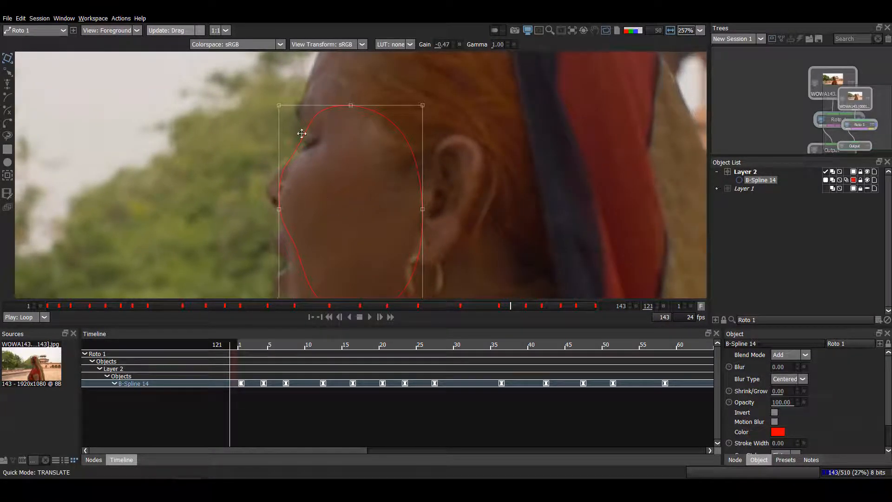
drag(382, 240, 293, 234)
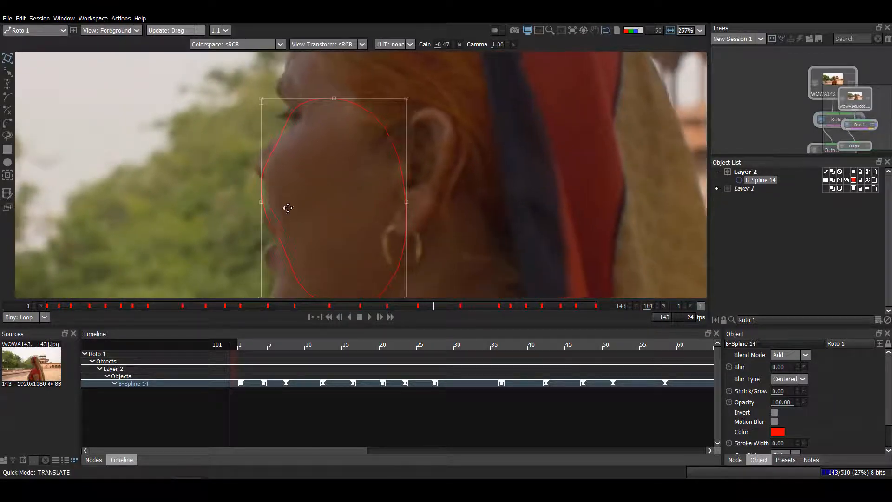
Correct the cheek spline's position against the face at frames 101 and 112.
drag(319, 135, 308, 205)
key(F2)
scroll(308, 205, down, 1)
drag(260, 176, 405, 168)
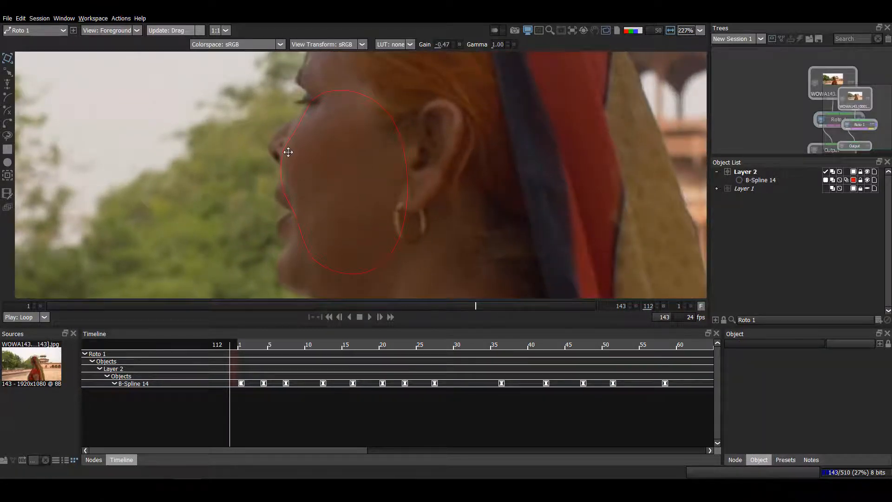
click(296, 215)
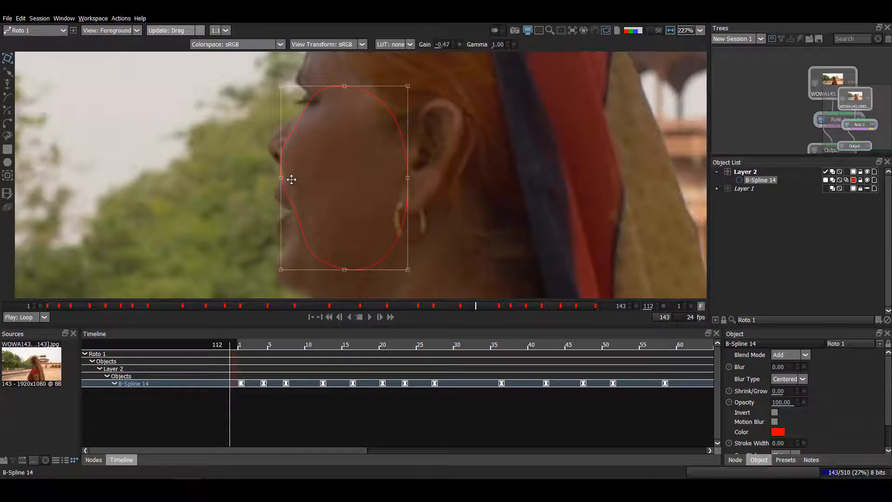
drag(291, 179, 320, 173)
Draw a second closed B-spline around the nose and upper cheek at frame 115.
scroll(291, 253, up, 5)
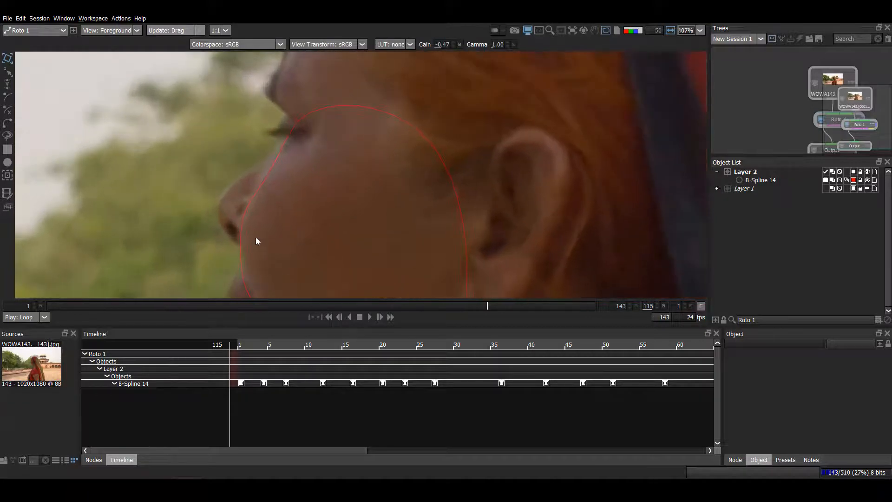
click(240, 254)
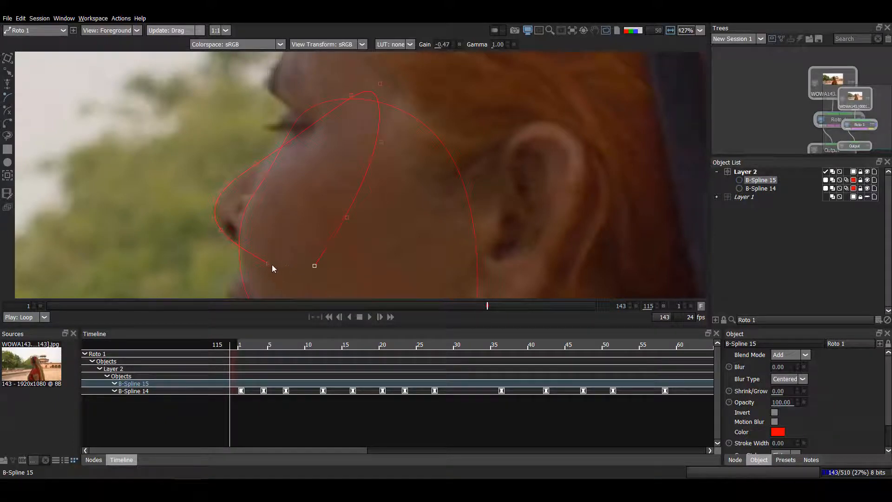
scroll(275, 267, down, 2)
drag(192, 218, 241, 183)
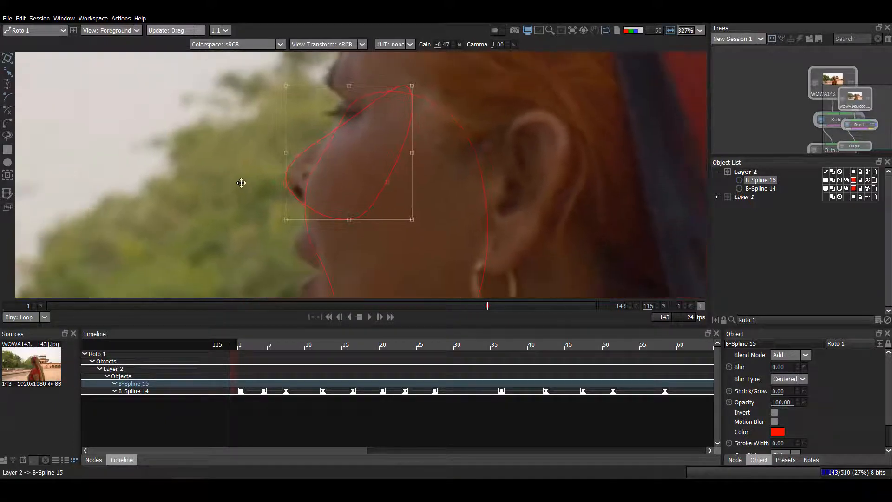
Step back to frame 111 and transform the nose spline to match the nose outline.
key(z)
key(z)
key(z)
key(z)
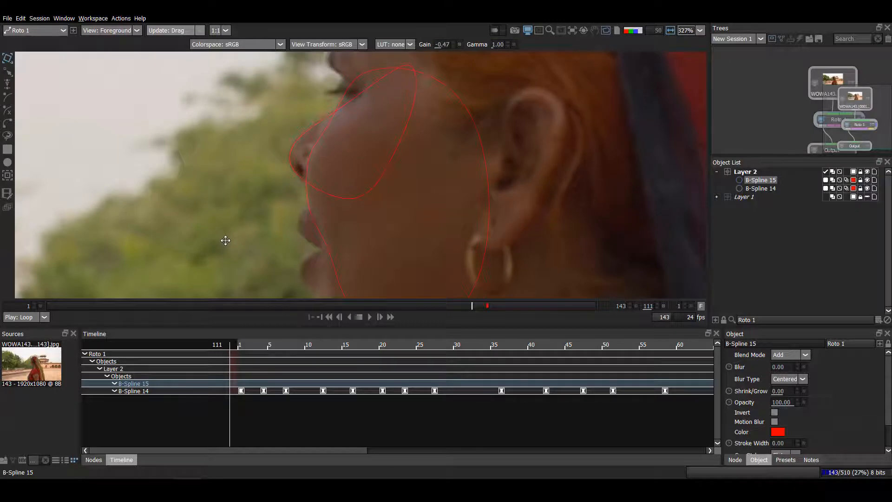
drag(294, 196, 252, 261)
key(z)
key(z)
key(z)
key(z)
key(z)
drag(374, 131, 368, 123)
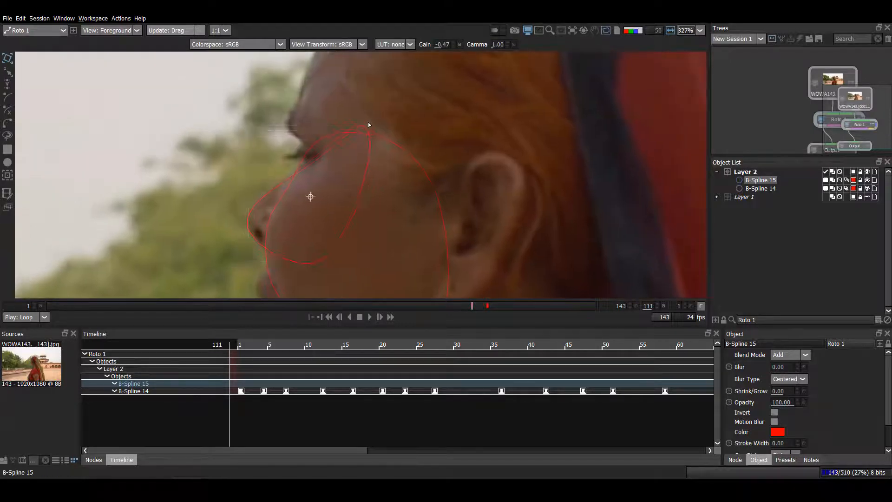
Step backward from frame 111 and keyframe the nose spline onto the nose outline at frames 106, 101 and 97.
key(z)
drag(160, 224, 239, 137)
key(z)
key(z)
key(z)
key(z)
key(z)
key(z)
key(z)
key(z)
key(z)
key(z)
key(z)
key(z)
drag(195, 166, 174, 231)
Continue backward and reposition the nose spline to follow the nose at frames 93 and 89.
key(z)
key(z)
key(z)
key(z)
key(z)
key(z)
key(z)
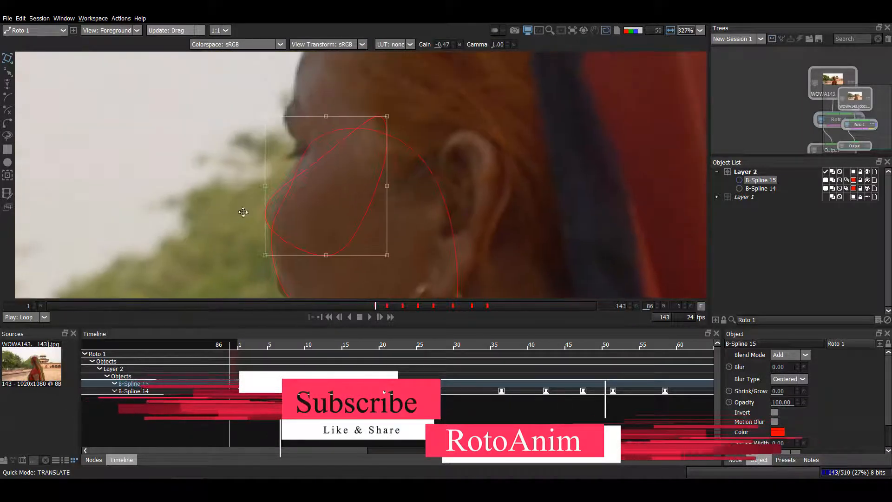
Transform the nose spline to fit the turning face at frames 86 and 81.
drag(388, 115, 341, 95)
key(z)
key(z)
key(z)
key(z)
key(z)
drag(214, 222, 214, 215)
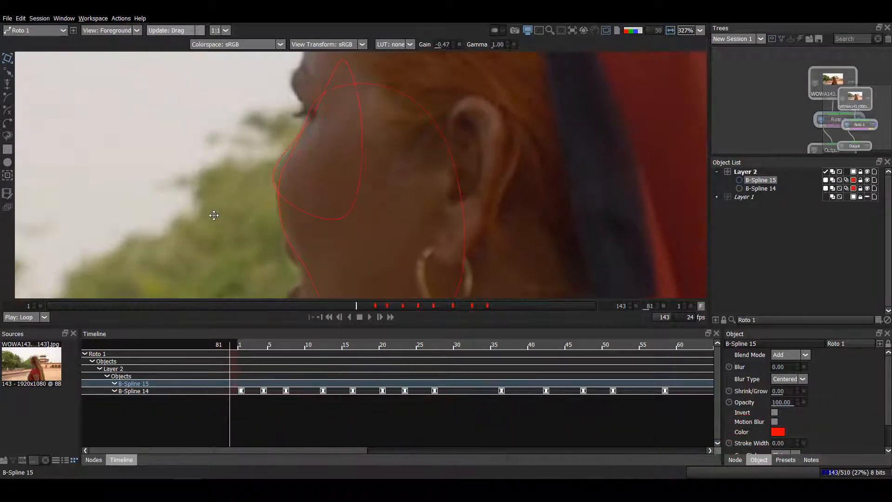
Keyframe the nose spline against the cheek edge at frames 75 and 71.
key(z)
key(z)
key(z)
key(z)
key(z)
key(z)
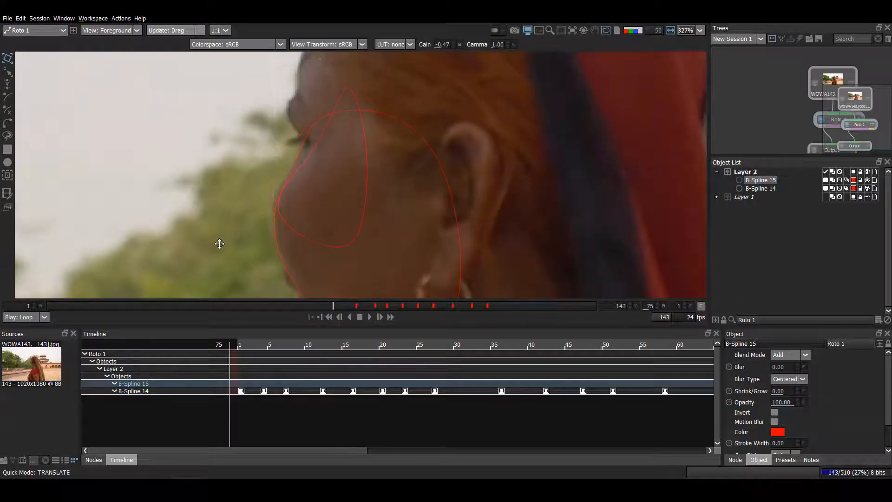
key(z)
key(z)
key(z)
key(z)
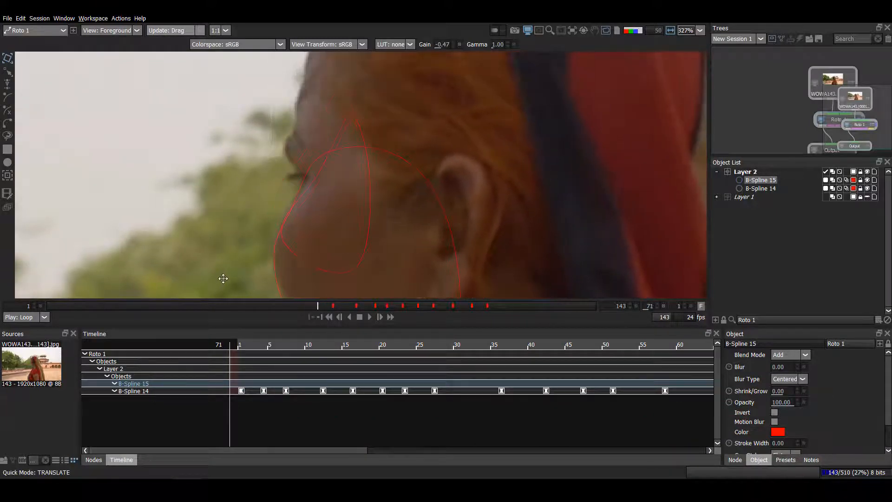
drag(286, 236, 309, 182)
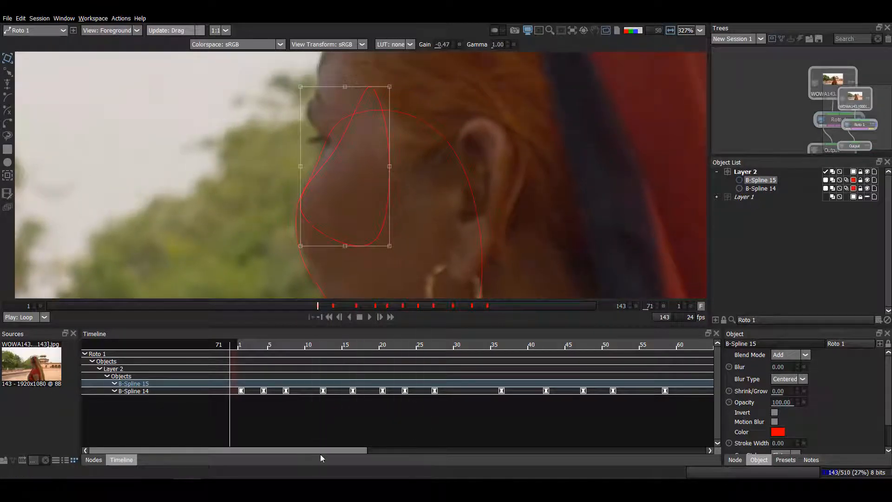
Key the nose spline's visibility so its opacity is 0 at frame 71 and 100 at frame 72.
drag(321, 454, 485, 399)
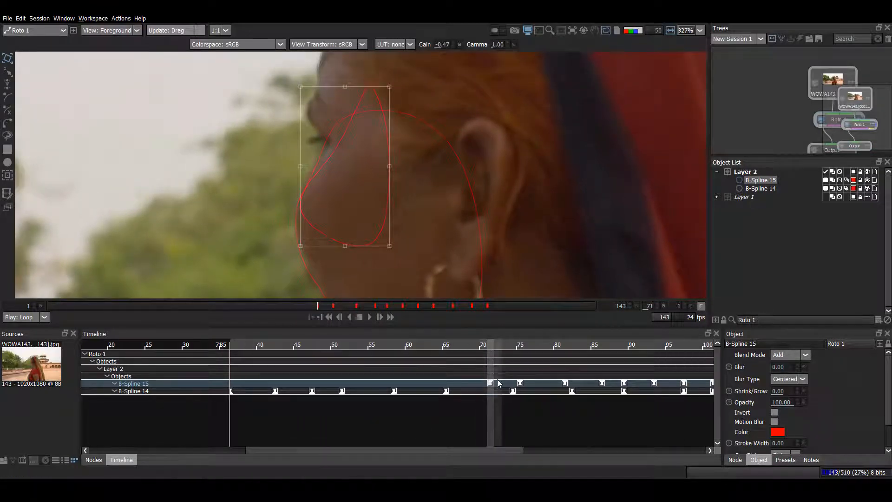
click(825, 181)
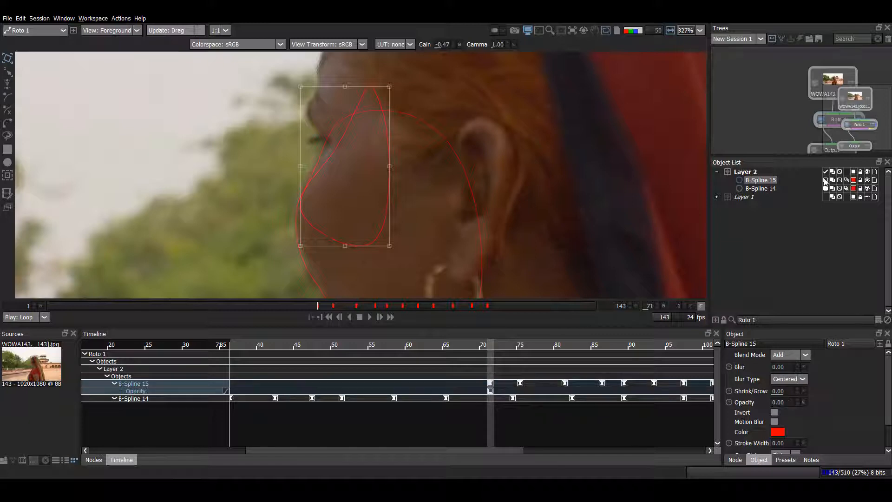
key(x)
click(826, 179)
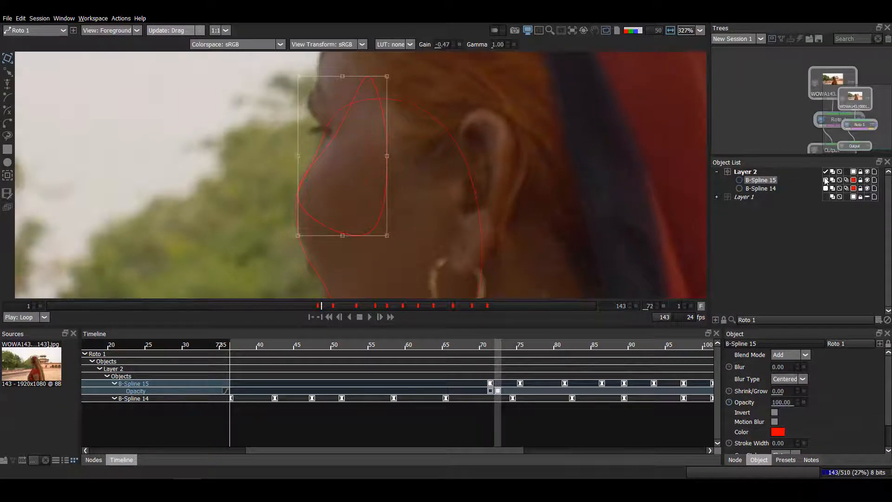
Check the nose spline's visibility change at frames 71 and 72, using the spline outlines and the matte overlay.
click(490, 396)
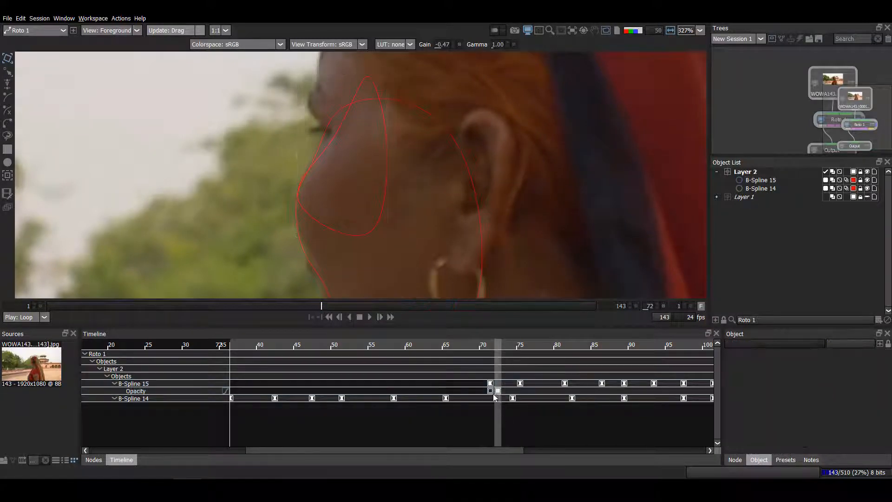
key(z)
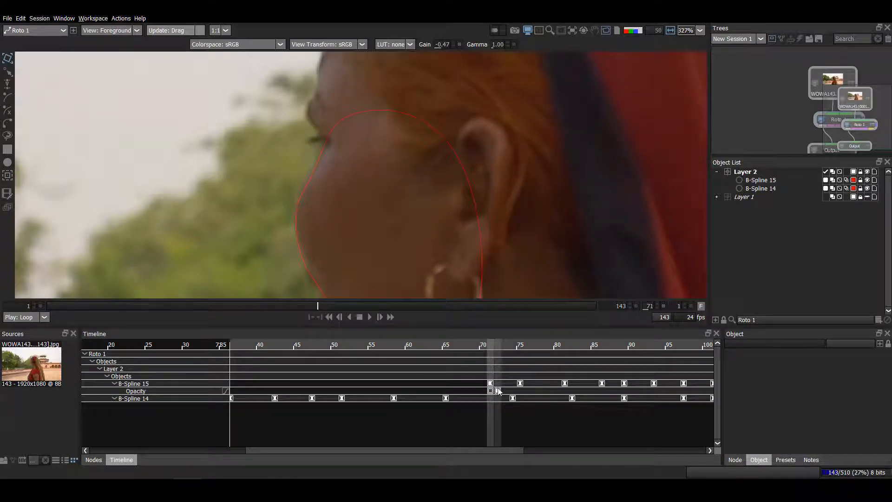
key(3)
key(1)
key(x)
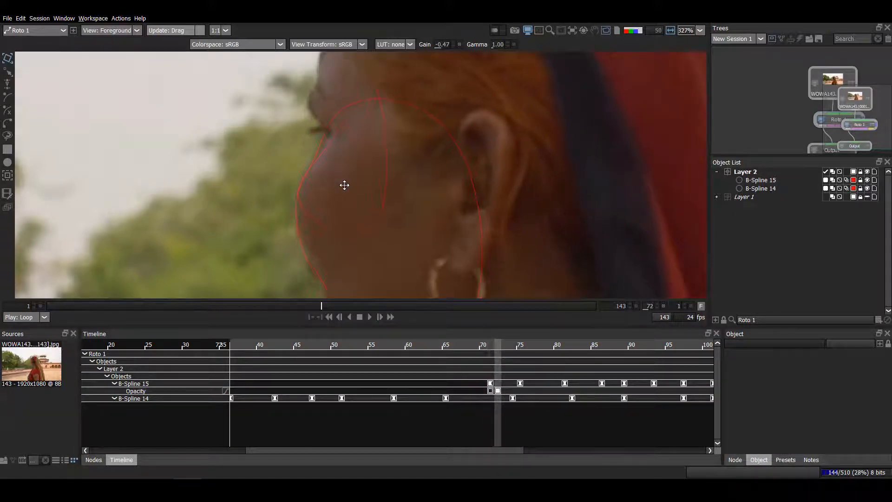
key(3)
key(z)
key(1)
key(3)
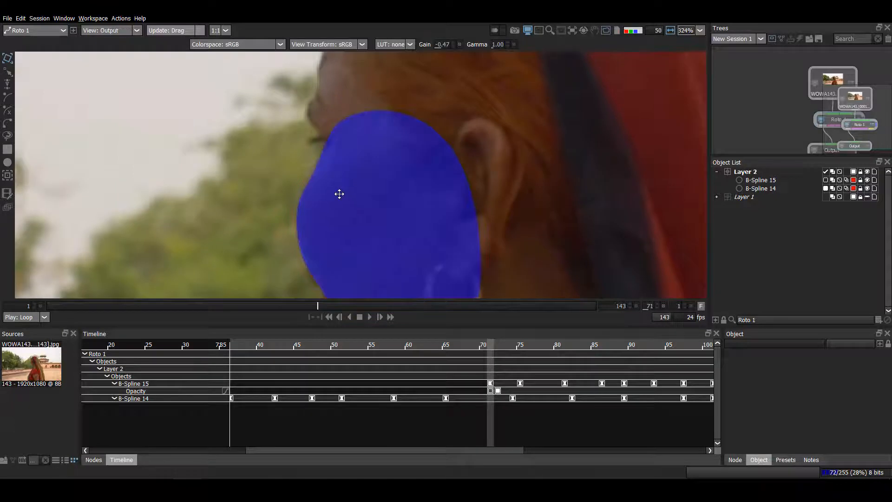
key(1)
Step forward from frame 71 to about frame 106 and examine how both splines follow the face.
scroll(330, 195, down, 1)
key(x)
key(x)
key(x)
key(x)
key(x)
key(x)
key(x)
key(x)
key(x)
key(x)
key(x)
key(x)
key(x)
key(x)
key(x)
key(x)
key(x)
key(x)
key(x)
key(x)
key(x)
key(x)
key(x)
key(x)
key(x)
key(x)
key(x)
key(x)
key(x)
key(x)
key(x)
key(x)
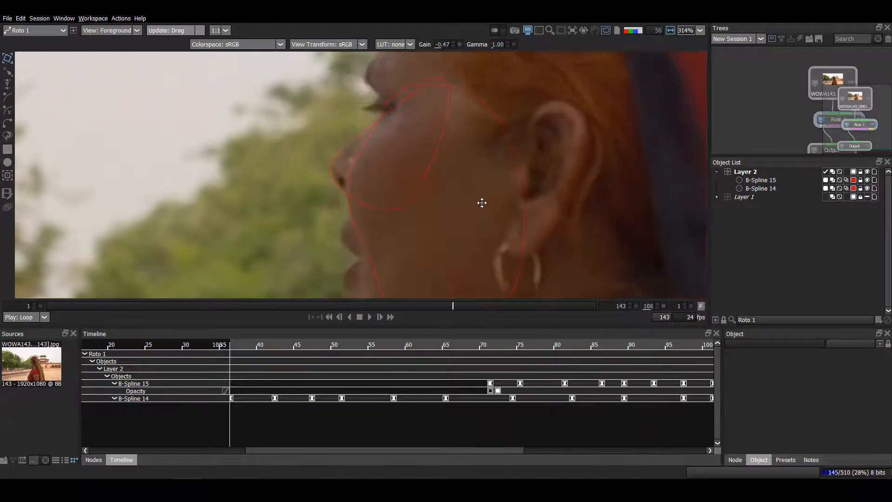
Select the nose spline and transform it to match the nose outline at frame 119.
click(425, 170)
key(x)
key(x)
key(x)
key(x)
key(x)
key(x)
key(x)
key(x)
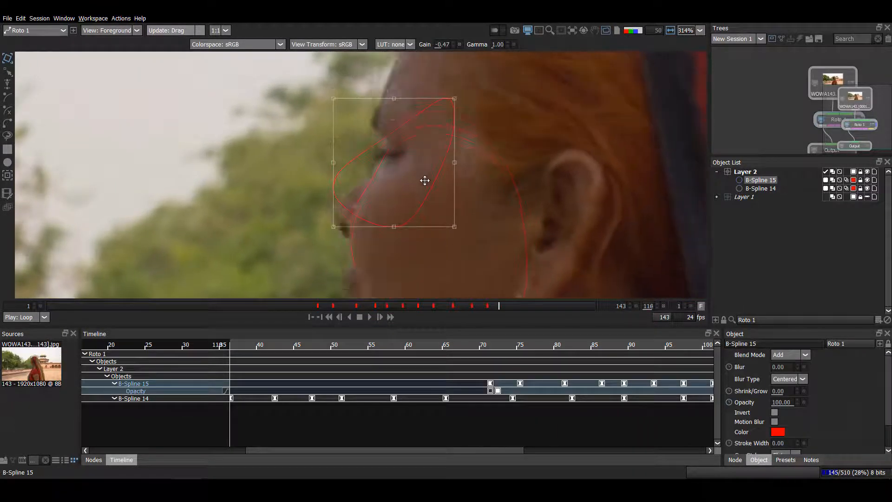
key(x)
key(x)
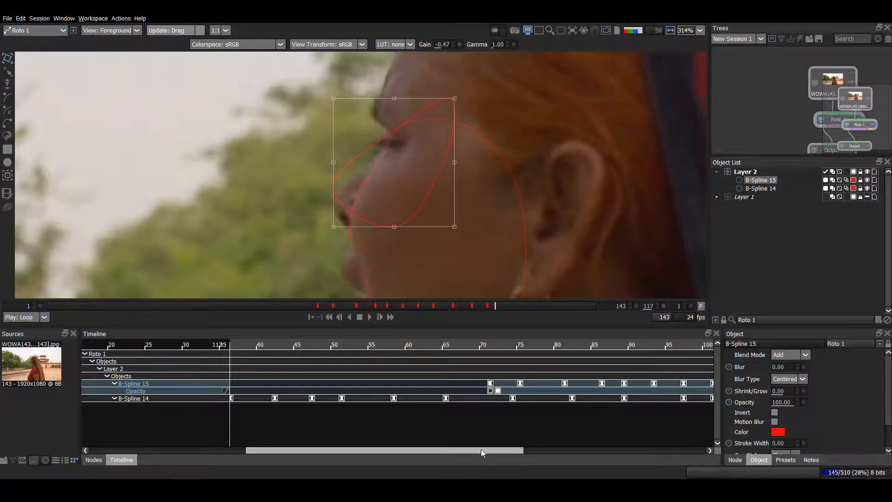
drag(481, 452, 647, 454)
key(x)
key(x)
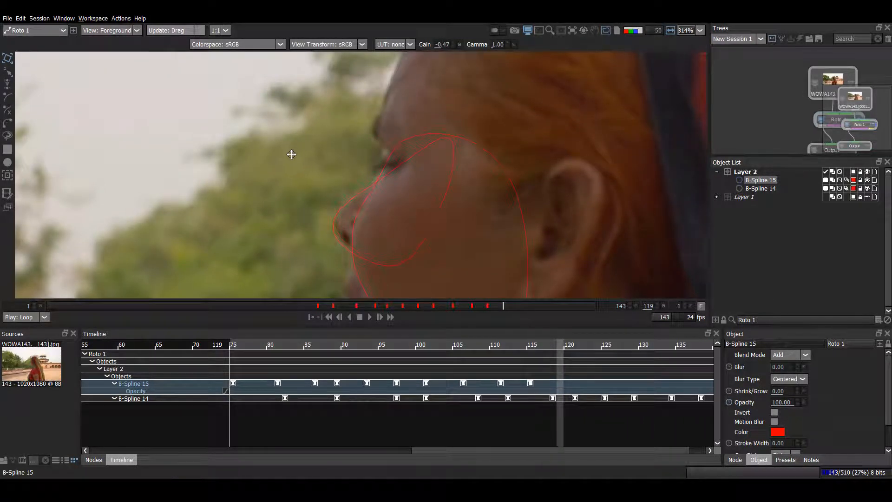
Step forward and keyframe the nose spline onto the nose at frames 122 and 125.
key(x)
key(x)
key(x)
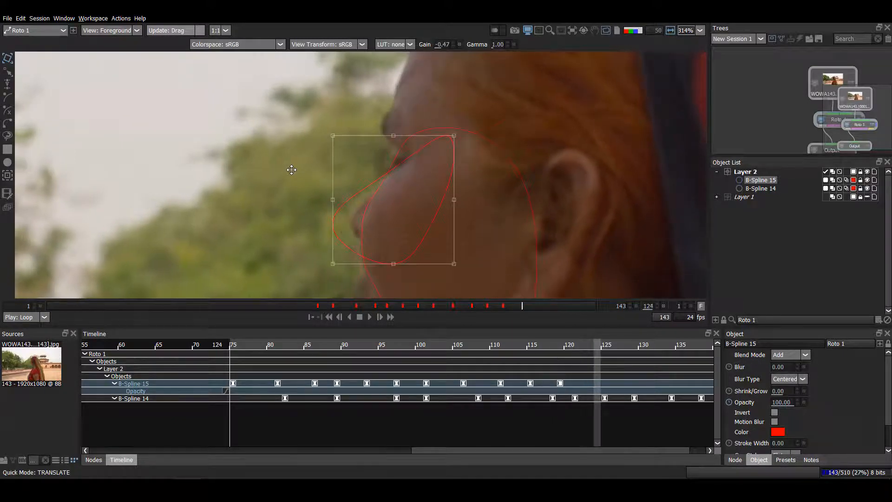
key(x)
key(x)
key(x)
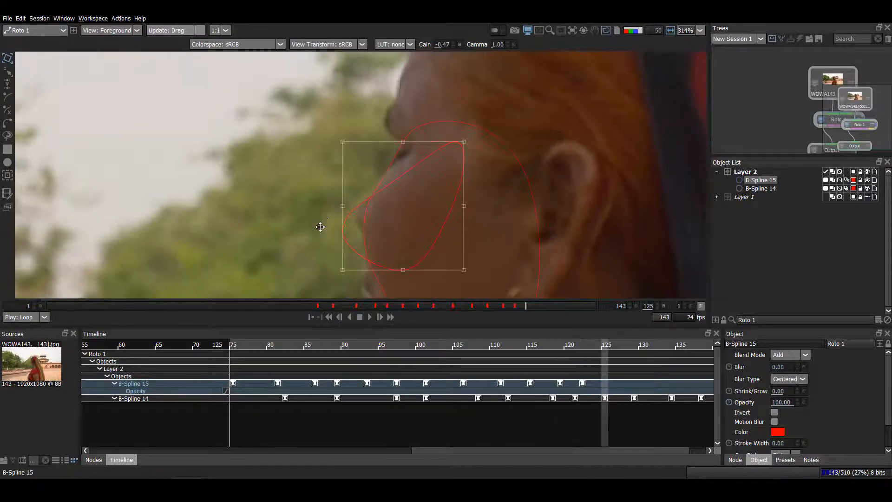
drag(443, 96, 443, 96)
Adjust the nose spline to the face contour at frames 127 and 129.
key(x)
key(x)
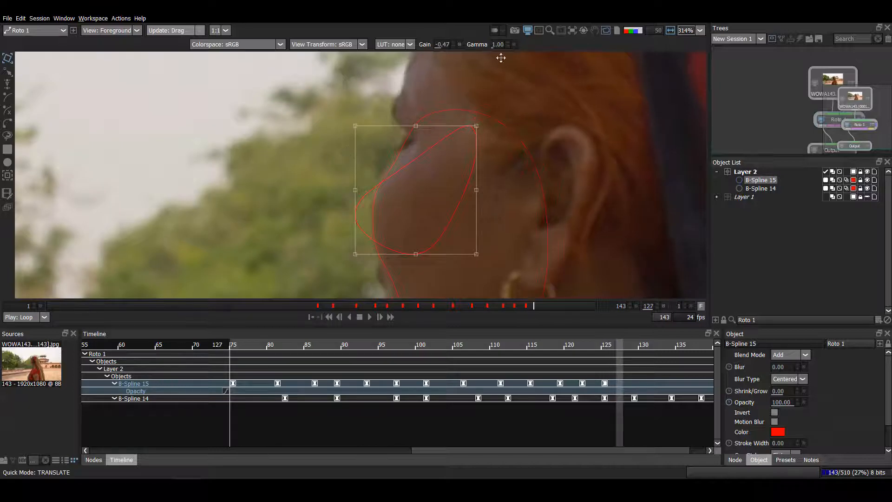
click(443, 84)
key(x)
key(x)
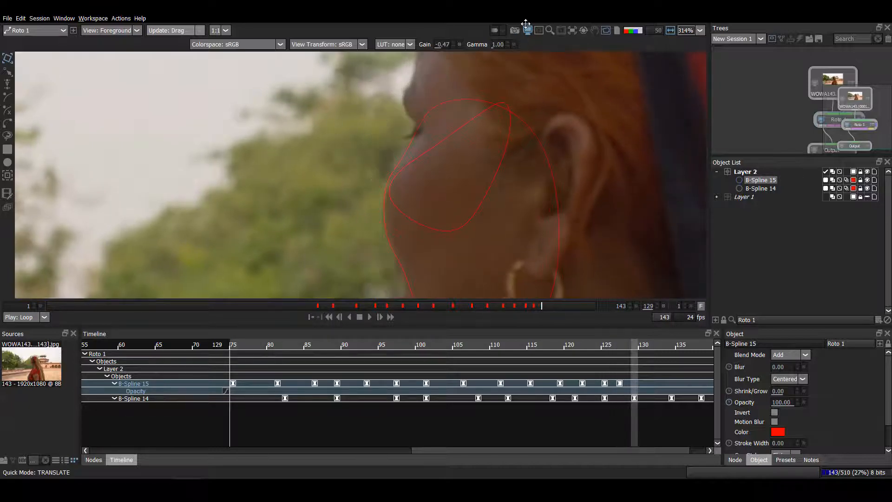
Key the nose spline hidden at frame 129 and visible at frame 128, and check the result in the matte overlay.
click(826, 181)
key(z)
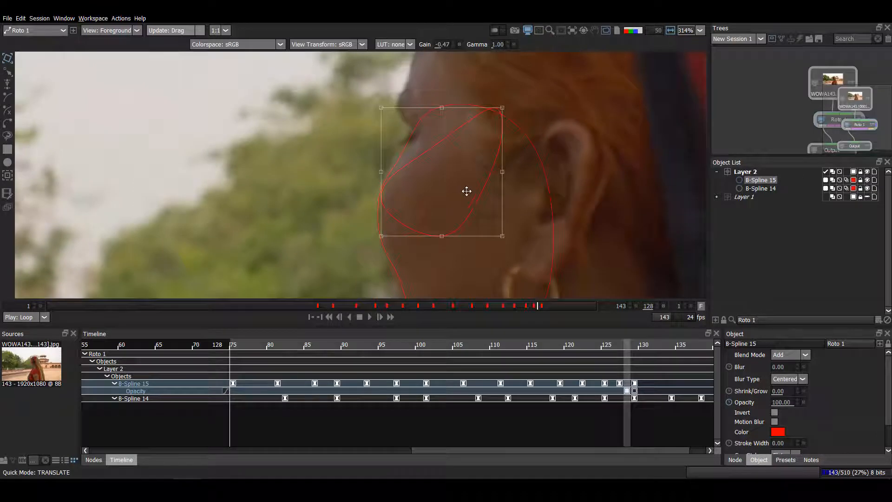
click(432, 173)
key(3)
key(1)
Return to frame 115 and draw a third closed B-spline around the upper lip and the adjoining cheek.
scroll(433, 174, down, 1)
key(z)
key(z)
key(z)
key(z)
key(z)
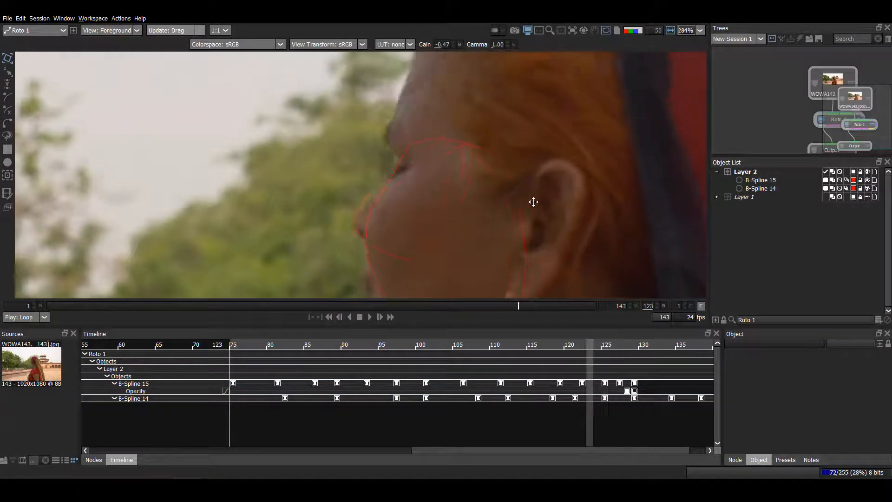
drag(534, 202, 454, 192)
scroll(326, 186, down, 8)
scroll(367, 209, up, 4)
scroll(361, 214, up, 5)
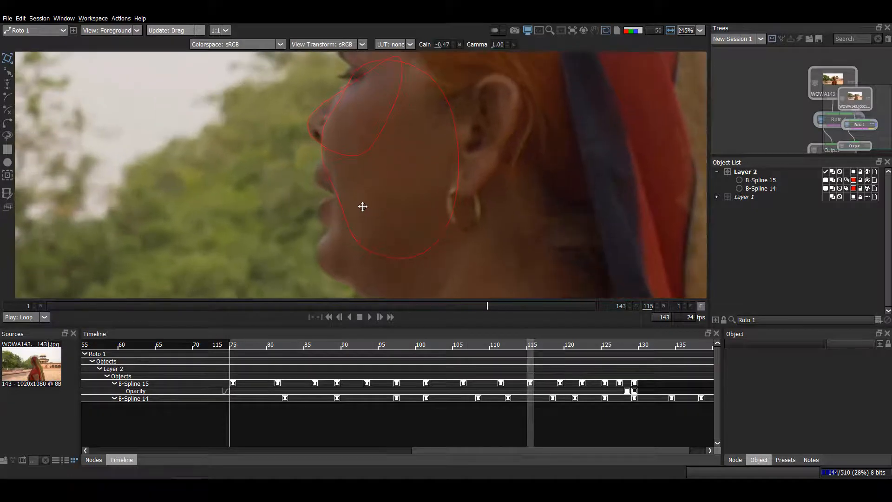
key(ctrl+v)
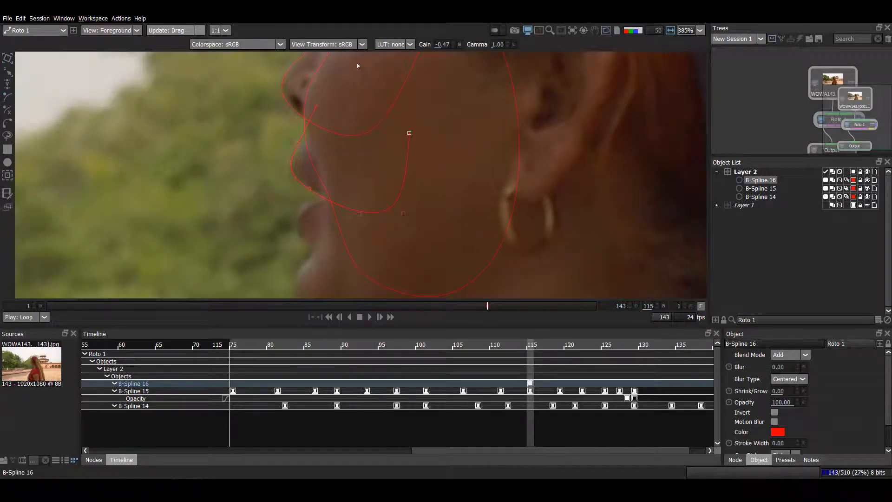
scroll(336, 125, down, 1)
drag(336, 124, 325, 191)
Transform the upper lip spline to follow the lip at frames 111, 108 and 104.
key(t)
scroll(258, 180, up, 1)
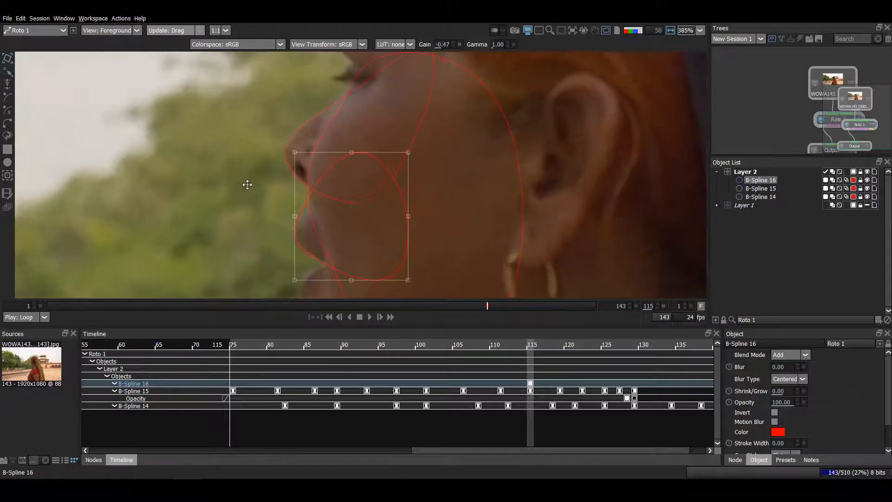
key(z)
key(z)
key(z)
key(z)
key(z)
key(z)
key(z)
key(z)
key(z)
key(z)
key(z)
drag(259, 202, 297, 129)
Transform the upper lip spline to follow the lip at frames 100 and 96.
key(z)
key(z)
key(z)
key(z)
drag(215, 257, 213, 260)
key(z)
key(z)
key(z)
key(z)
drag(259, 232, 241, 256)
Transform the upper lip spline to match the lip contour at frames 91, 87 and 83.
key(z)
key(z)
key(z)
key(z)
key(z)
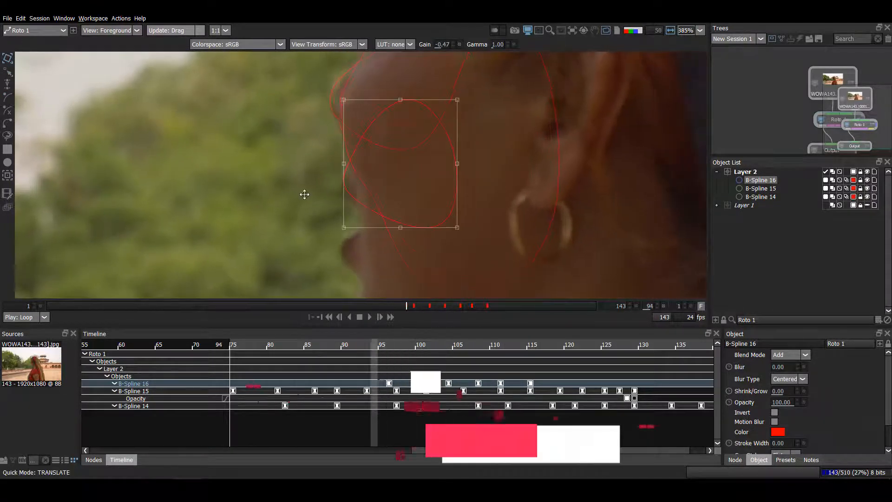
drag(303, 143, 298, 122)
key(z)
key(z)
key(z)
key(z)
drag(295, 230, 281, 288)
key(z)
key(z)
key(z)
key(z)
drag(282, 288, 277, 243)
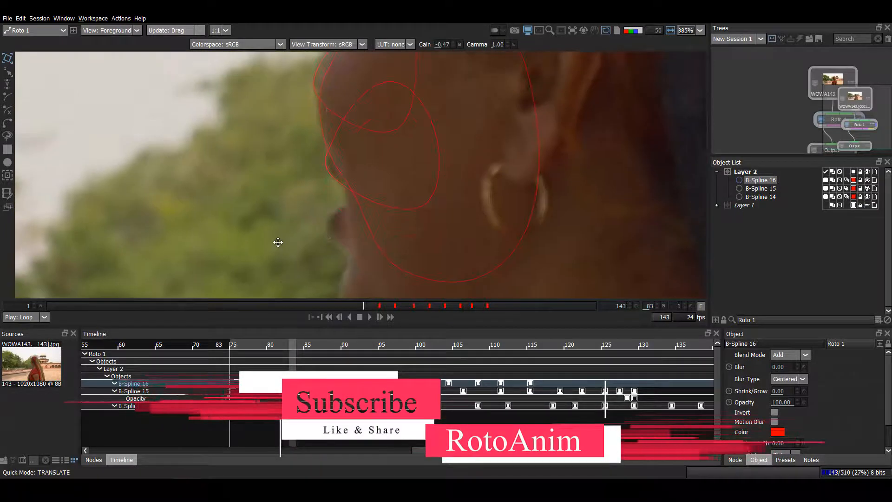
Transform the upper lip spline to follow the lip at frame 75, and every three frames from frame 71 back to 53.
key(z)
key(z)
key(z)
key(z)
key(z)
key(z)
key(z)
key(z)
drag(284, 141, 301, 186)
key(z)
key(z)
key(z)
key(z)
key(z)
key(z)
key(z)
drag(303, 216, 368, 80)
key(z)
key(z)
key(z)
key(z)
key(z)
key(z)
key(z)
key(z)
key(z)
key(z)
key(z)
key(z)
key(z)
key(z)
key(z)
Key the upper lip spline hidden at frame 53 and visible at frame 54.
key(shift+o)
key(x)
key(shift+o)
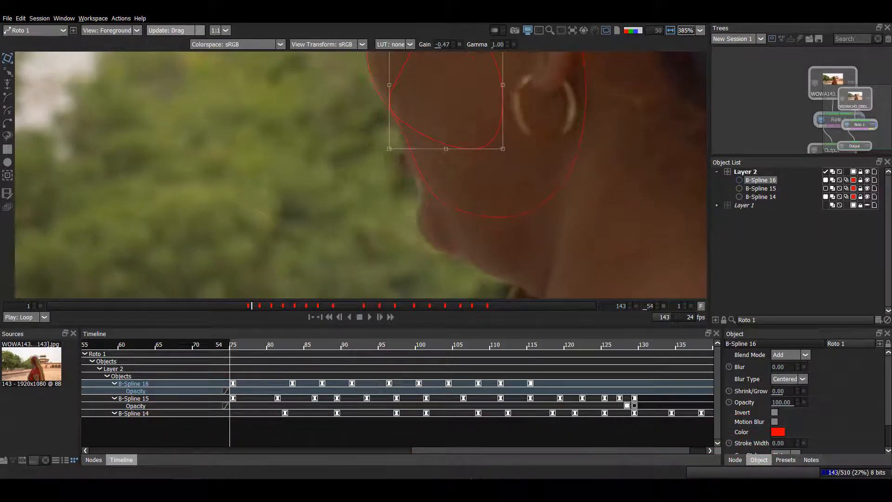
Return to frame 115 and transform the upper lip spline to follow the lip at frames 117, 121, 124, 127, 130 and 132.
key(x)
key(x)
key(x)
key(x)
key(x)
key(x)
key(x)
key(x)
key(x)
key(x)
key(x)
key(x)
key(x)
key(x)
key(x)
key(x)
key(x)
key(x)
key(x)
key(x)
key(x)
key(x)
key(x)
key(x)
key(x)
key(x)
key(x)
key(x)
key(x)
key(x)
key(x)
key(x)
key(x)
key(x)
key(x)
key(x)
key(x)
key(x)
key(x)
key(x)
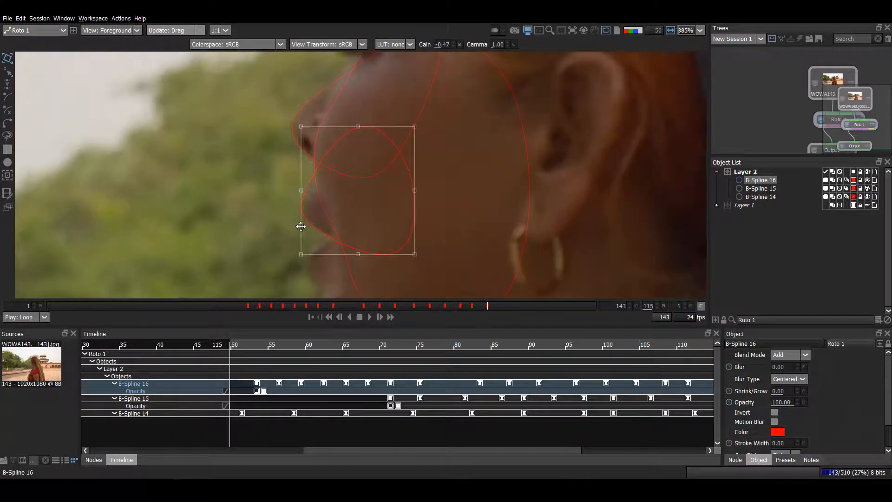
key(x)
key(x)
drag(223, 183, 329, 127)
key(x)
key(x)
key(x)
key(x)
key(x)
key(x)
key(x)
key(x)
key(x)
key(x)
key(x)
key(x)
key(x)
key(x)
key(x)
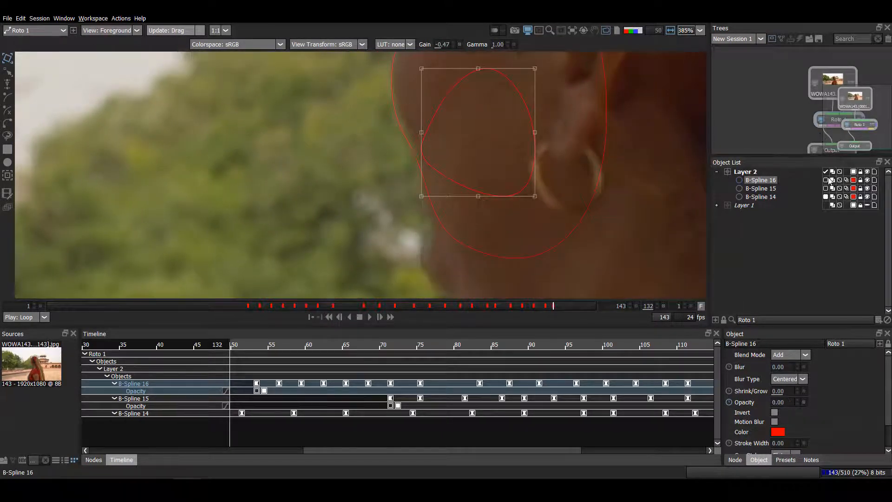
Key the upper lip spline hidden at frame 132 and visible at frame 131.
key(z)
drag(517, 449, 654, 449)
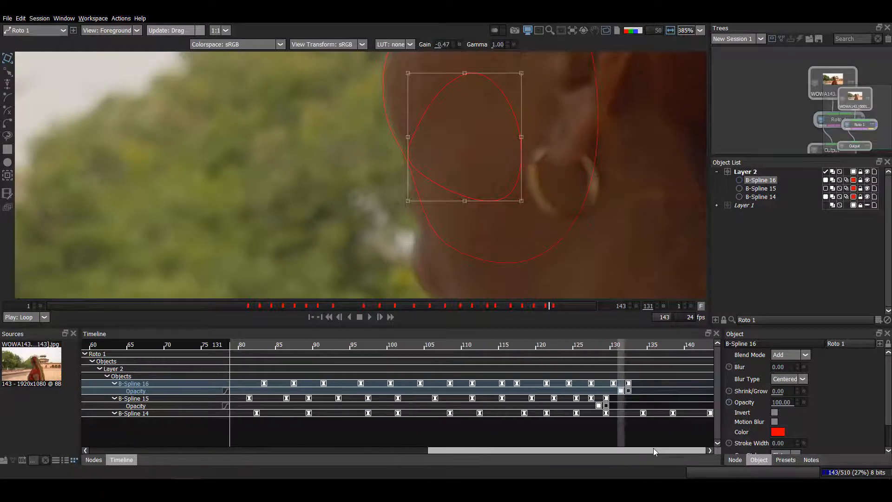
Check the combined matte overlay of the cheek, nose and upper lip splines from frame 131 back to frame 96.
key(F2)
key(3)
scroll(488, 144, down, 3)
scroll(485, 207, down, 4)
key(1)
key(3)
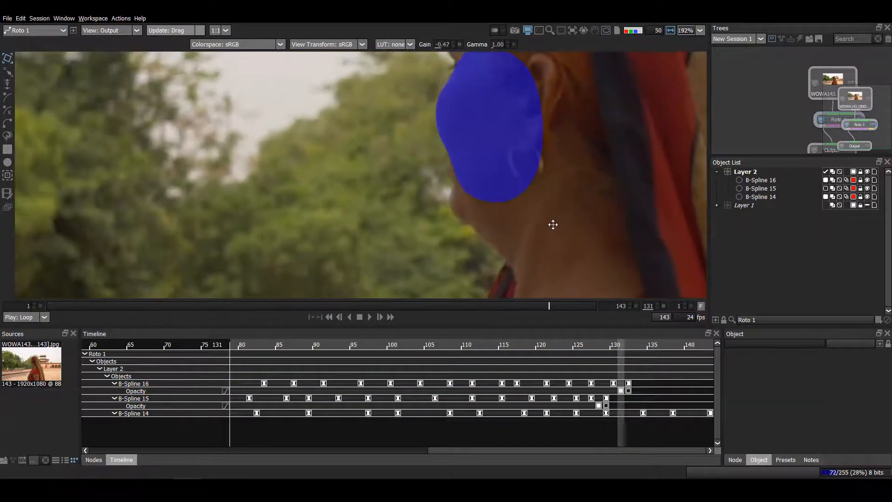
drag(551, 224, 408, 197)
key(1)
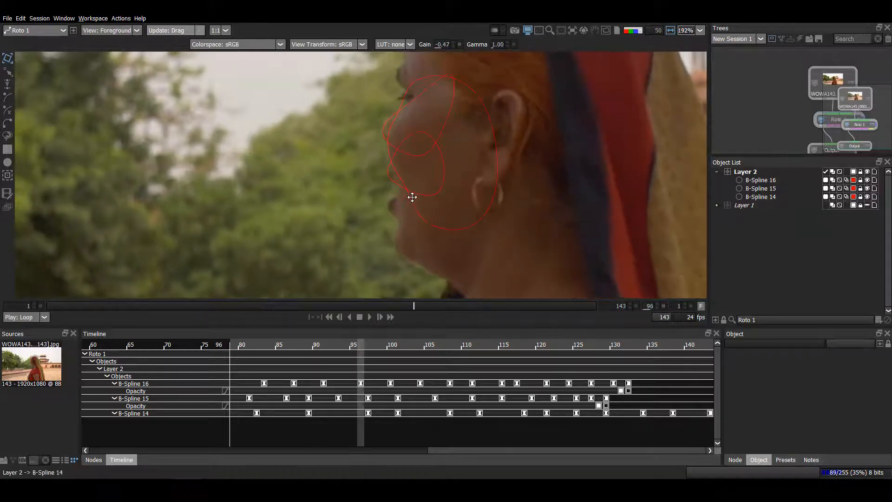
Collapse Layer 2, hide it, and make Layer 1 with the full set of face splines visible.
drag(406, 163, 366, 140)
drag(479, 183, 423, 211)
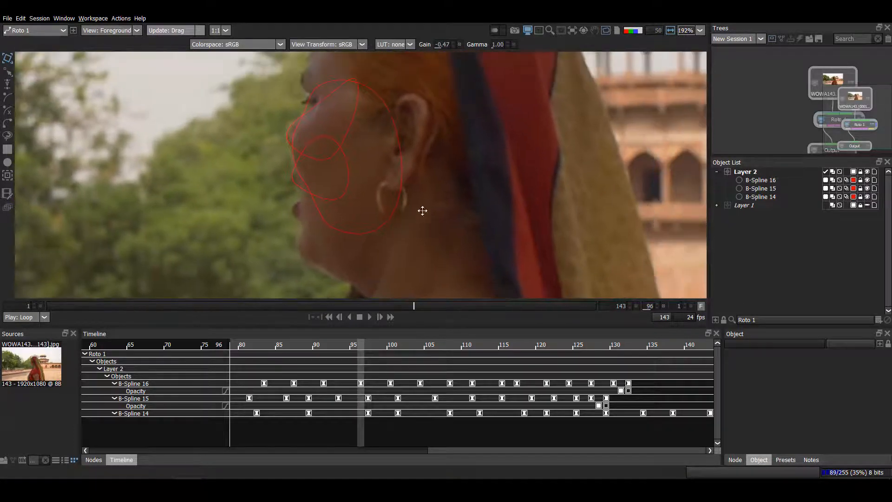
scroll(383, 149, down, 1)
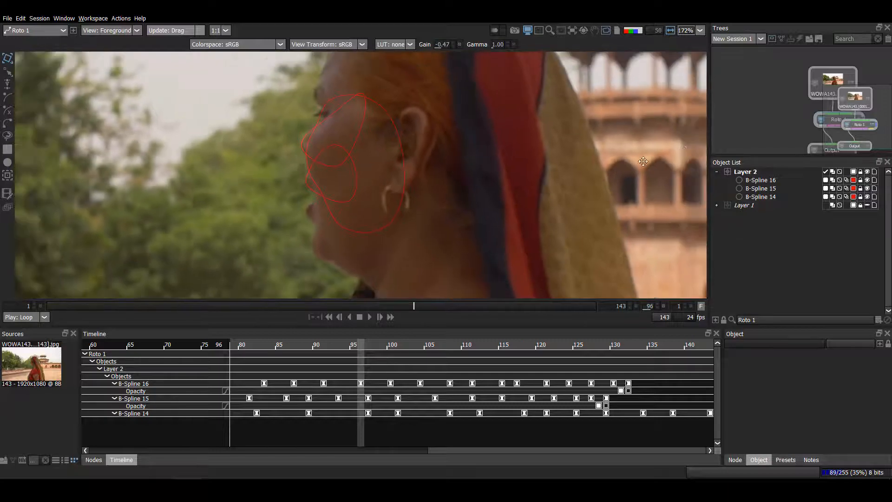
click(717, 172)
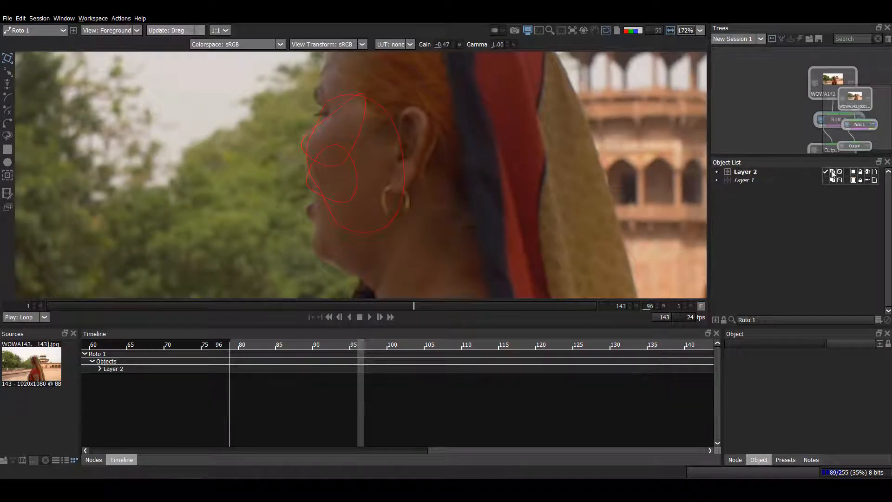
click(868, 172)
click(868, 180)
drag(337, 211, 356, 225)
Check how the Layer 1 face splines follow the woman's profile, going back from frame 96 to frame 48.
key(3)
key(1)
scroll(355, 189, up, 1)
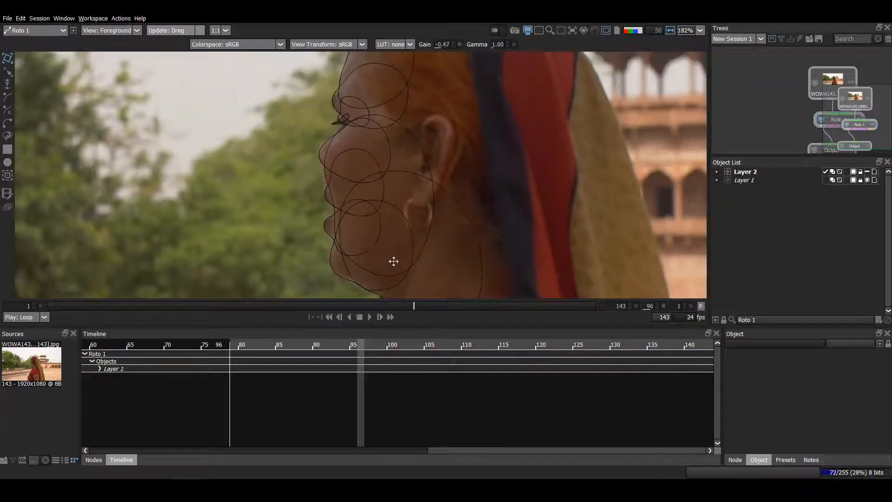
key(z)
key(z)
key(z)
key(z)
key(z)
key(z)
key(z)
key(z)
key(z)
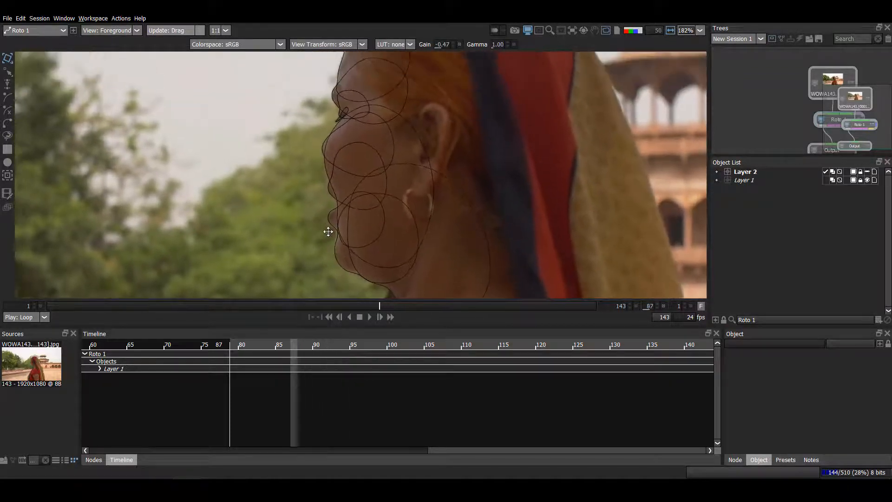
scroll(329, 231, down, 2)
key(z)
key(z)
key(z)
key(z)
key(z)
key(z)
key(z)
key(z)
key(z)
key(z)
key(z)
key(z)
key(z)
key(z)
key(z)
key(z)
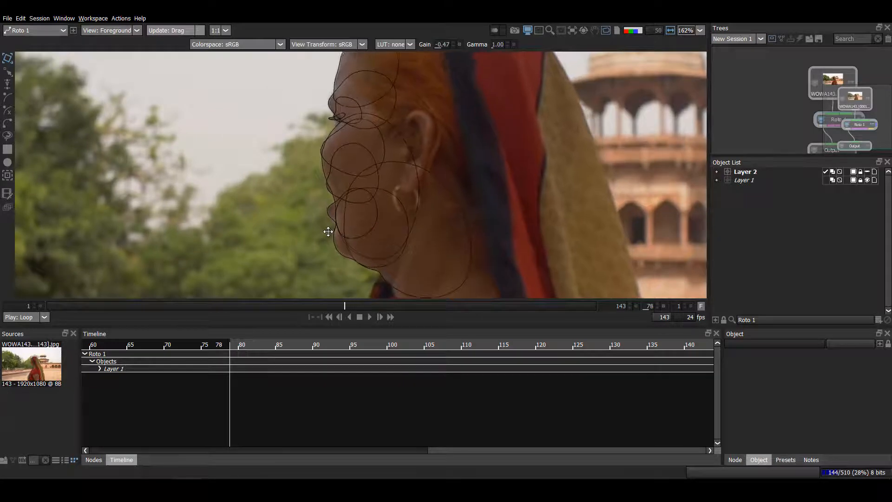
key(z)
key(z)
key(z)
key(z)
key(z)
key(z)
key(z)
key(z)
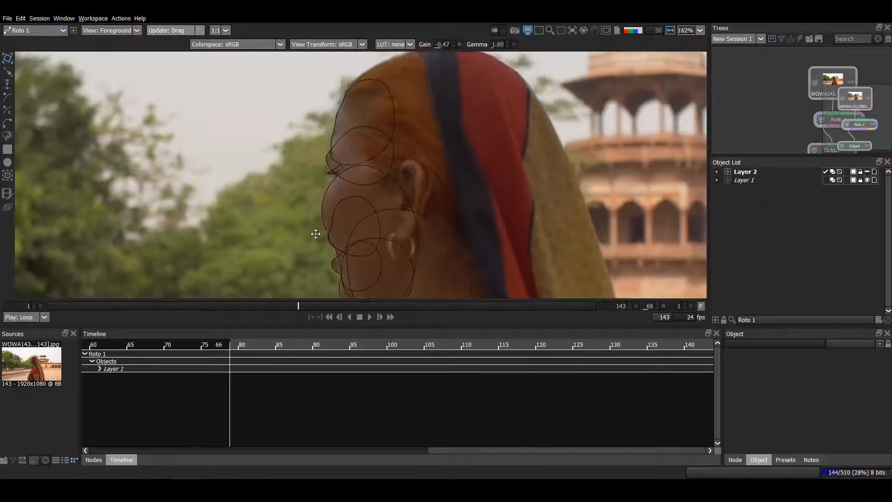
key(z)
key(z)
key(z)
key(z)
key(z)
key(z)
key(z)
key(z)
key(z)
key(z)
key(z)
key(z)
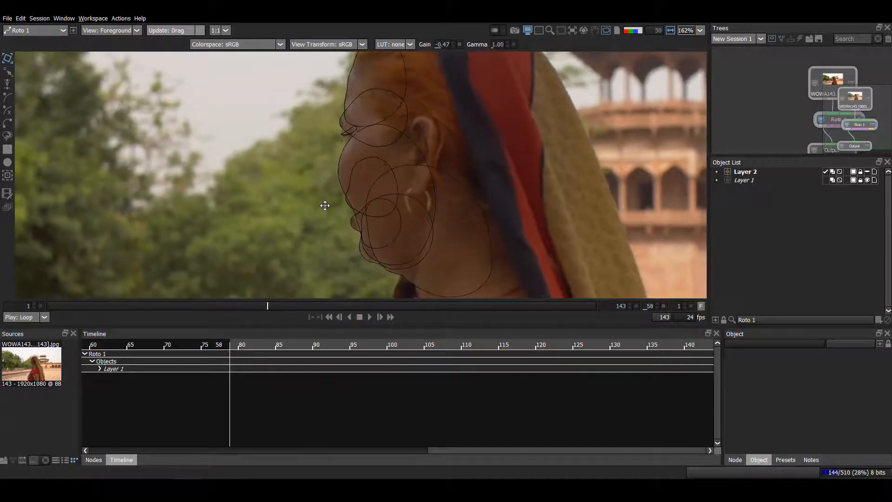
key(z)
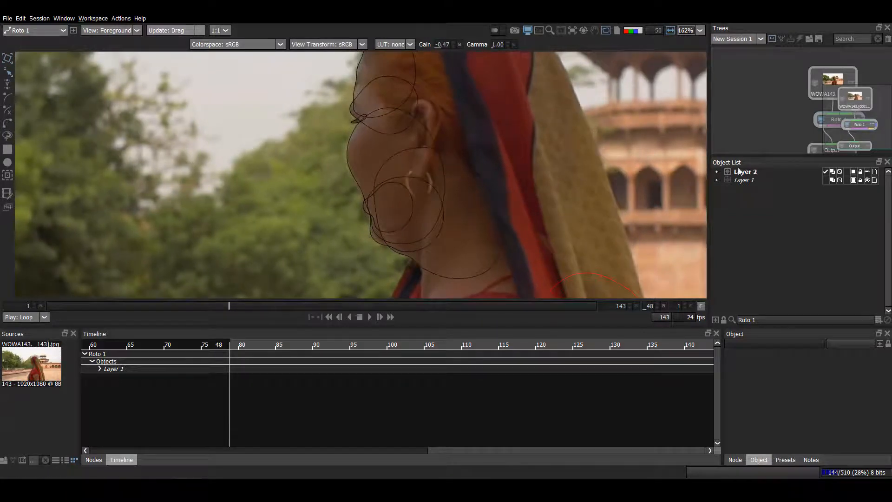
Select the mouth spline B-Spline 3, go back to frame 22 and examine its shape and opacity keyframes, then deselect it.
click(416, 211)
scroll(408, 197, up, 1)
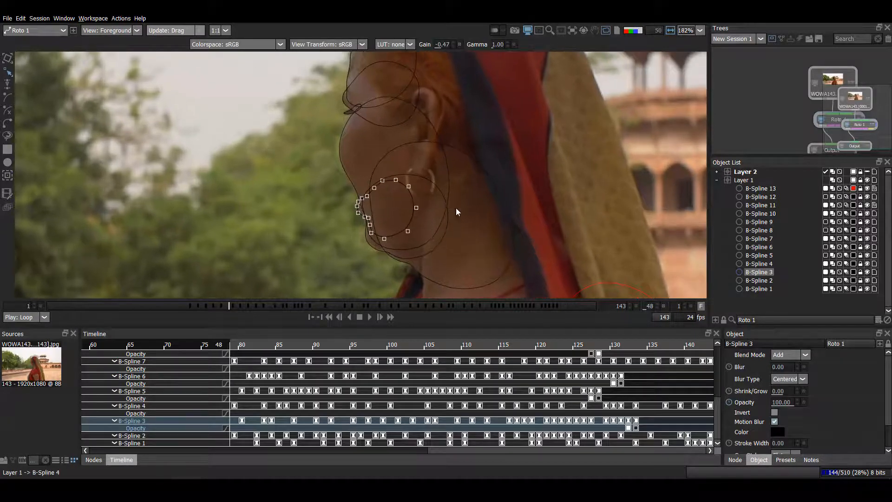
key(z)
key(z)
key(z)
key(z)
key(z)
key(z)
key(z)
key(z)
key(z)
drag(290, 196, 287, 179)
key(z)
key(z)
key(z)
key(z)
key(z)
key(z)
key(z)
key(z)
key(z)
key(z)
key(z)
key(z)
key(z)
key(z)
key(z)
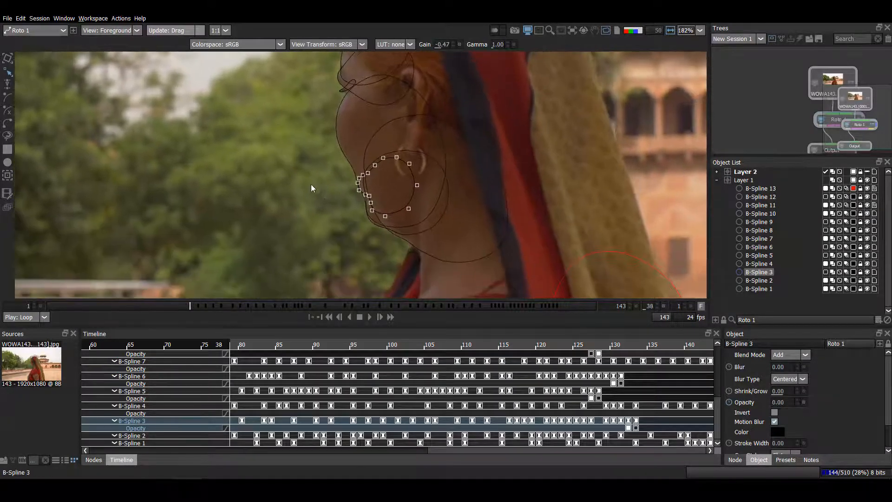
key(z)
key(z)
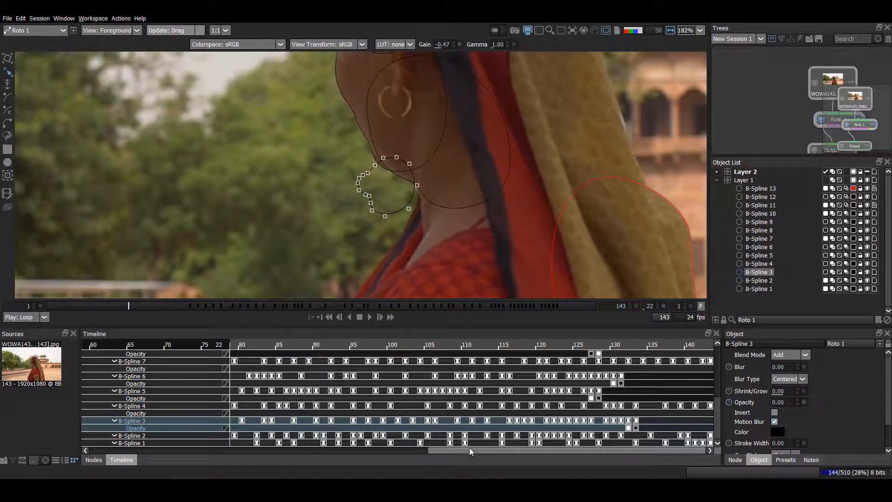
drag(470, 451, 327, 448)
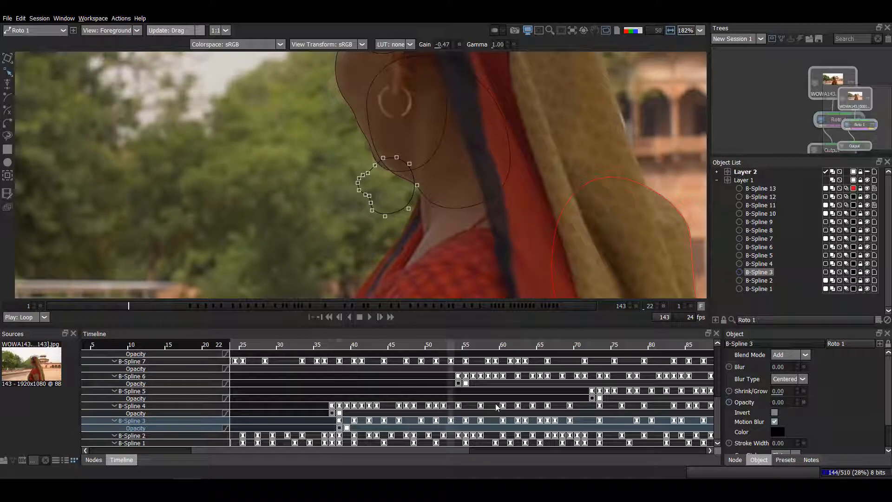
click(336, 175)
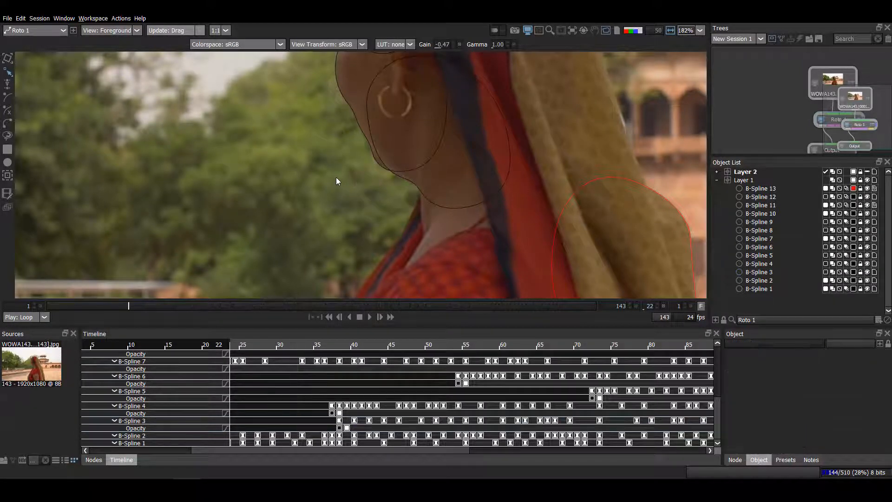
Inspect the matte overlay of the face and shoulder splines at frame 22, and return to the outline view.
drag(336, 177, 330, 181)
drag(329, 141, 291, 198)
key(shift+a)
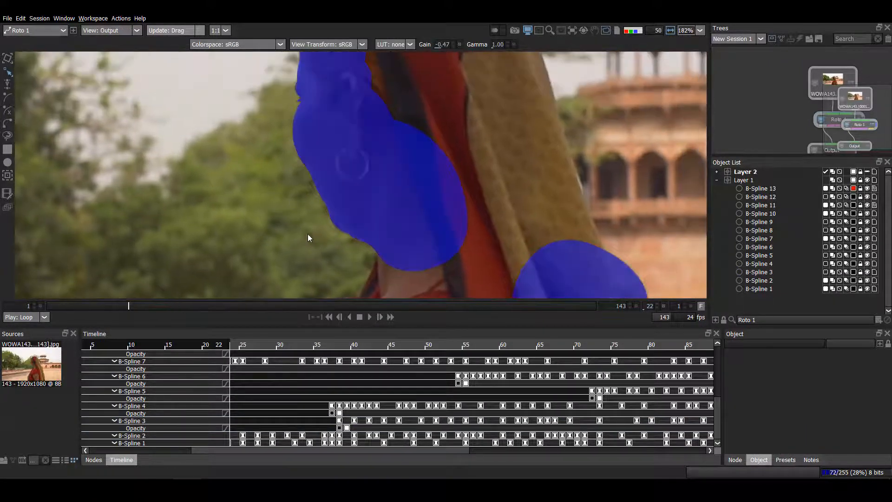
key(shift+a)
drag(320, 165, 295, 204)
drag(307, 242, 297, 201)
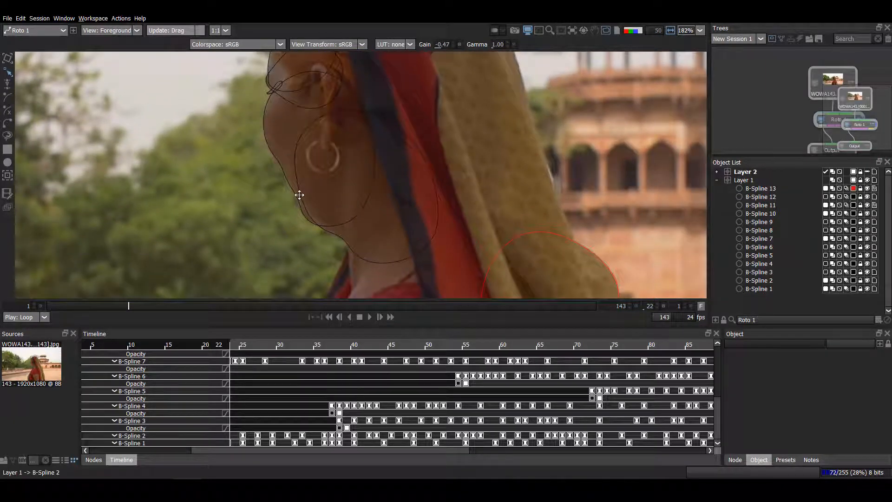
Play the shot from frame 1 to frame 61 to review the motion of the Layer 1 splines.
scroll(341, 191, down, 2)
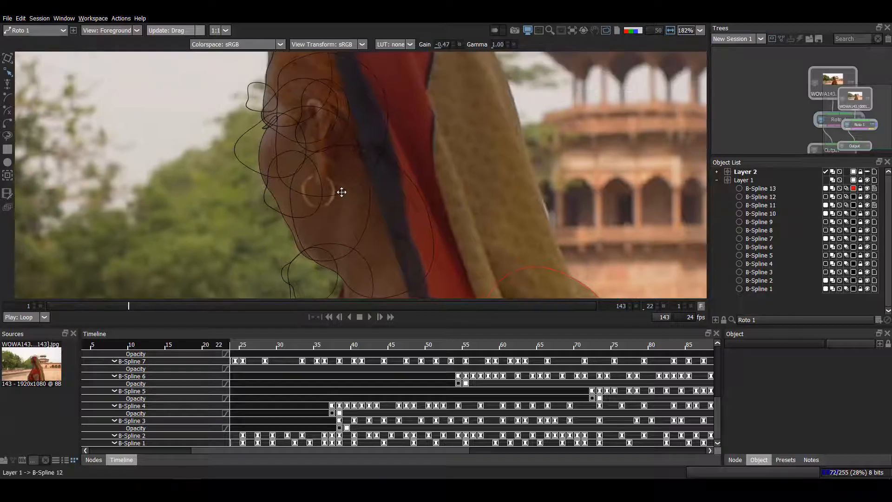
key(space)
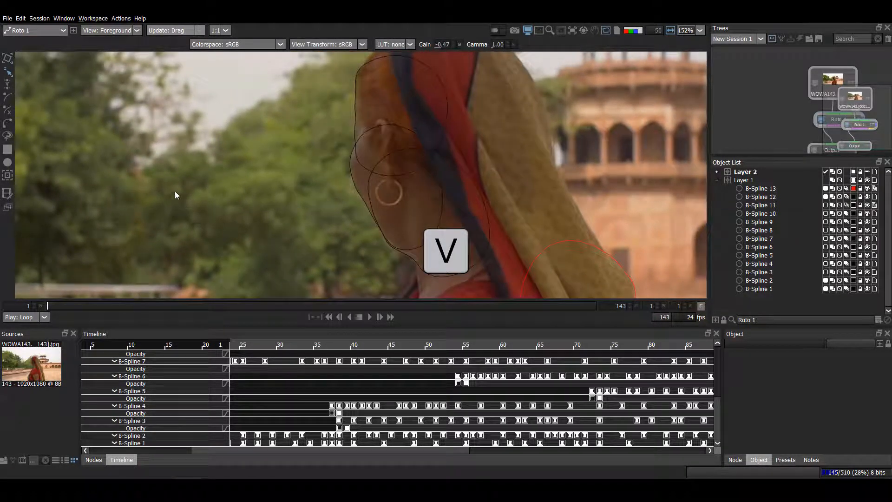
key(v)
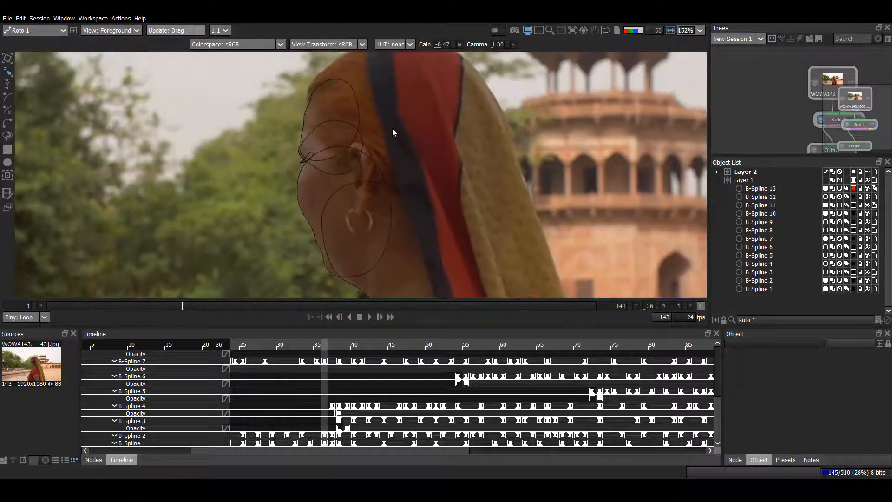
scroll(309, 186, up, 4)
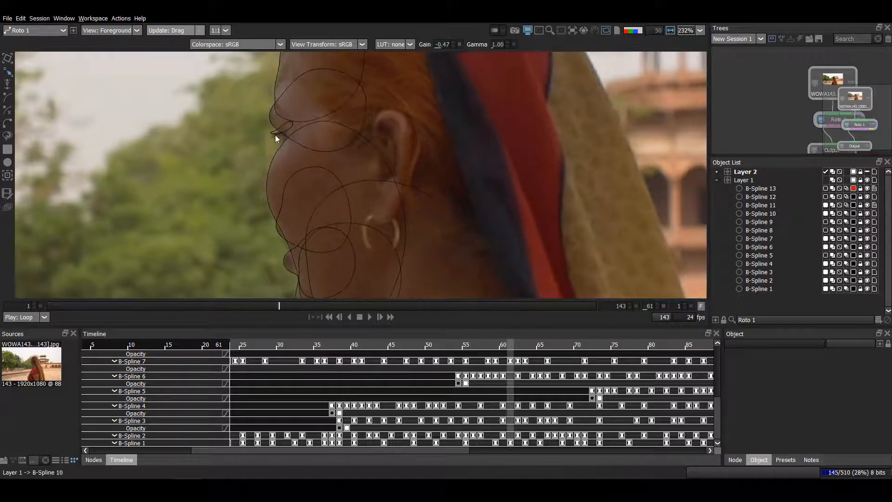
Select the eyelash spline B-Spline 10 and inspect its fit from frame 61 back to frame 57.
click(275, 134)
scroll(353, 102, up, 6)
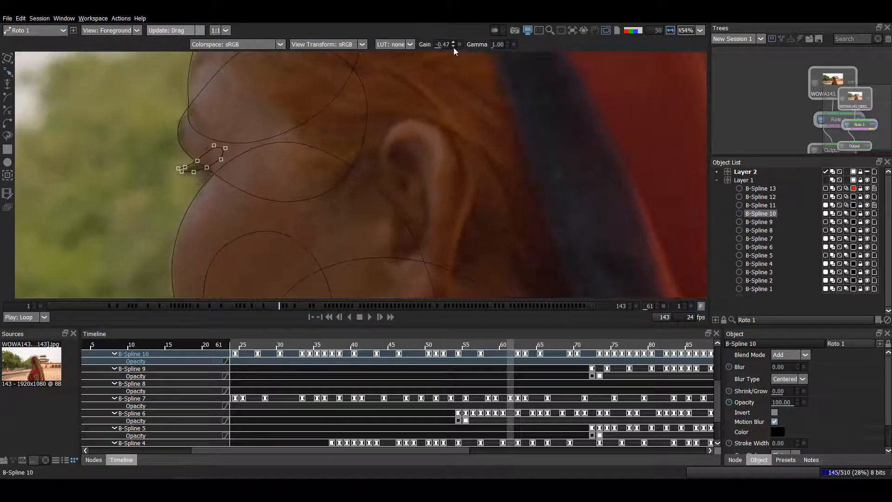
key(Down)
key(Down)
key(Down)
key(z)
key(z)
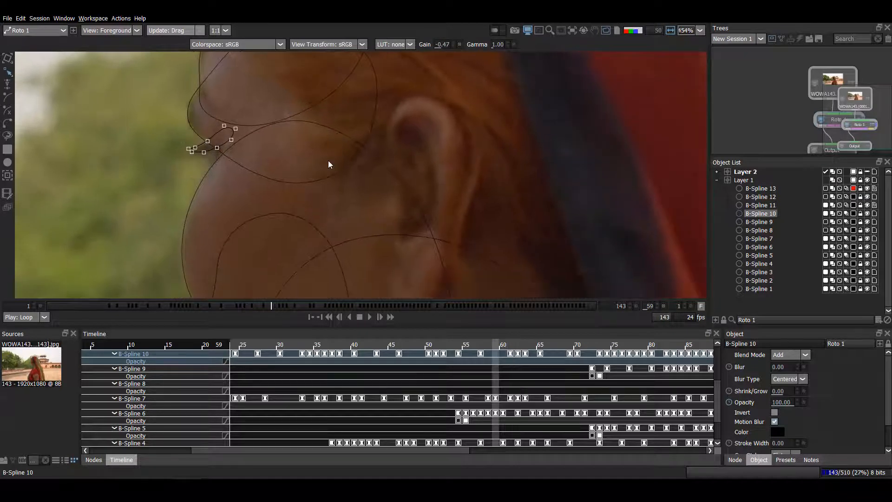
key(z)
key(z)
scroll(197, 199, down, 1)
scroll(198, 188, down, 6)
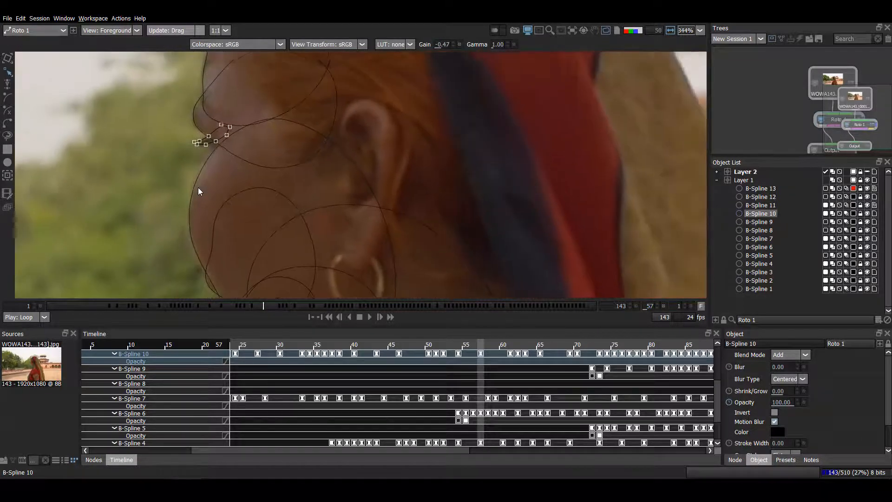
Deselect the eyelash spline and review the face roto against the whole figure, going back from frame 57.
click(297, 110)
scroll(298, 111, down, 7)
scroll(303, 134, down, 3)
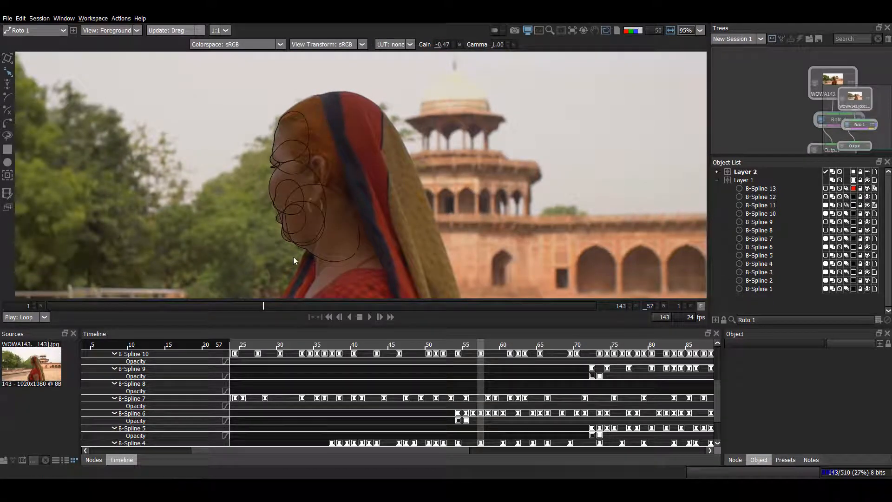
drag(325, 167, 317, 149)
drag(420, 194, 383, 70)
scroll(357, 161, down, 4)
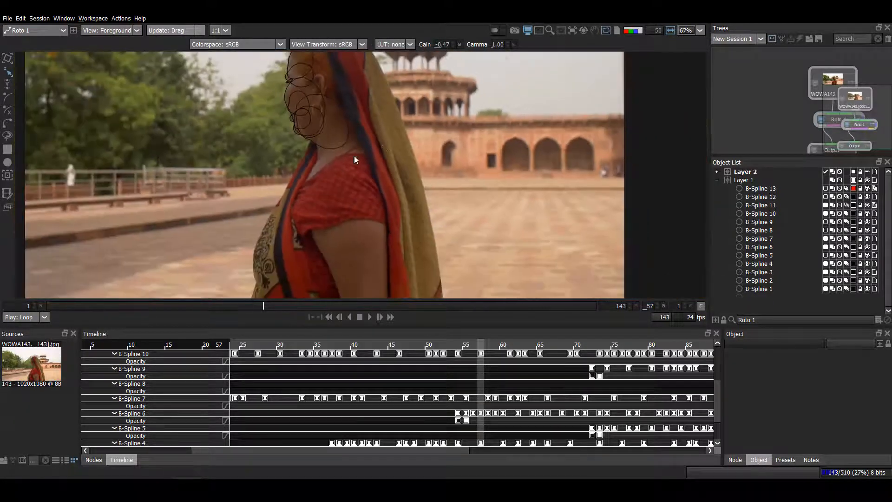
drag(270, 144, 266, 130)
scroll(274, 123, down, 3)
drag(419, 148, 426, 200)
key(z)
key(z)
key(z)
key(z)
key(z)
key(z)
key(z)
key(z)
key(z)
key(z)
key(z)
key(z)
key(z)
key(z)
key(z)
key(z)
key(z)
key(z)
key(z)
key(z)
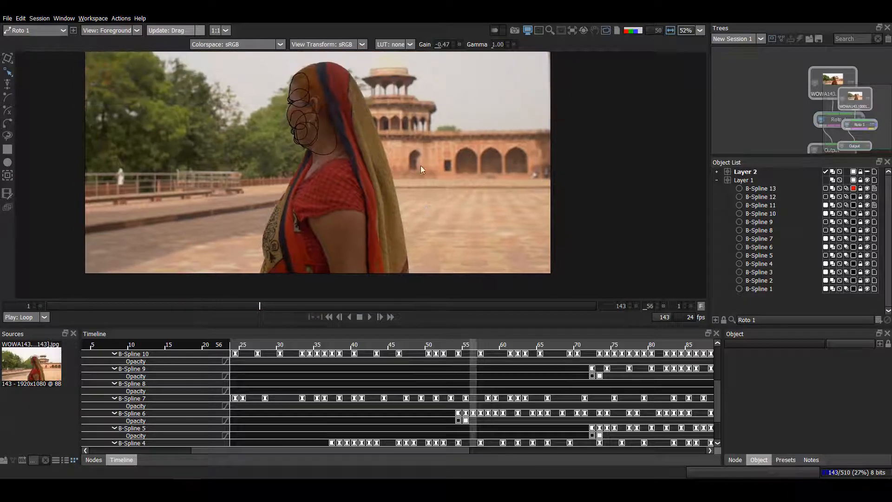
Advance to frame 32 and examine the red-outlined scarf spline at the woman's shoulder.
key(x)
key(x)
key(x)
key(x)
key(x)
key(x)
key(x)
key(x)
key(x)
key(x)
key(x)
key(x)
scroll(422, 164, up, 9)
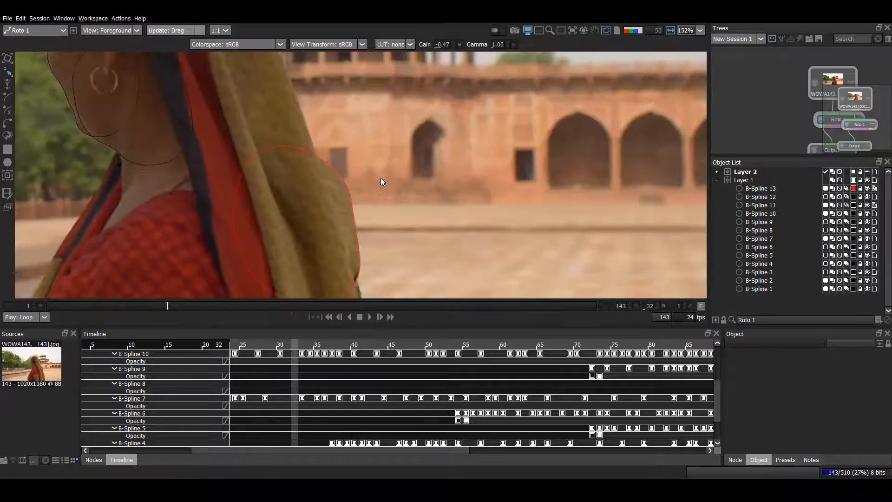
Step back from frame 32 to frame 1 to examine the scarf's shoulder contour in the earlier frames.
drag(367, 192, 366, 150)
scroll(357, 138, down, 2)
drag(415, 114, 422, 154)
key(z)
key(z)
key(z)
key(z)
key(z)
key(z)
key(z)
key(z)
key(z)
key(z)
key(z)
key(z)
key(z)
key(z)
key(z)
key(z)
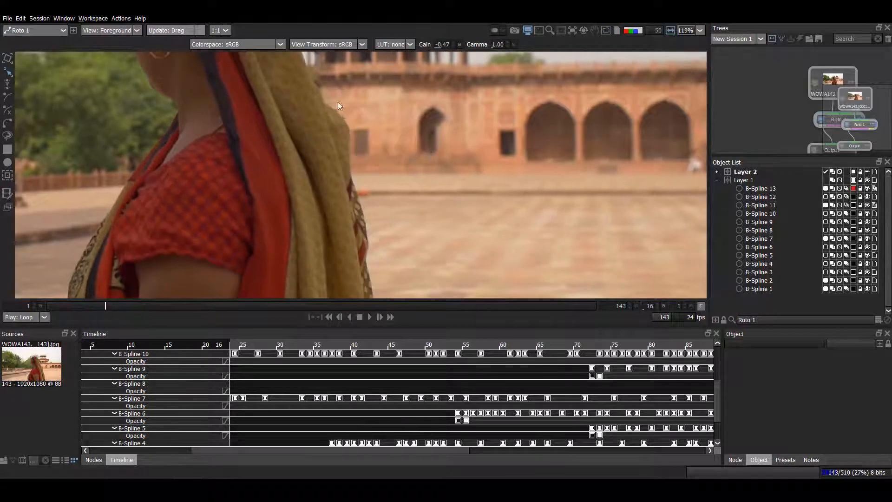
key(z)
key(z)
key(z)
key(z)
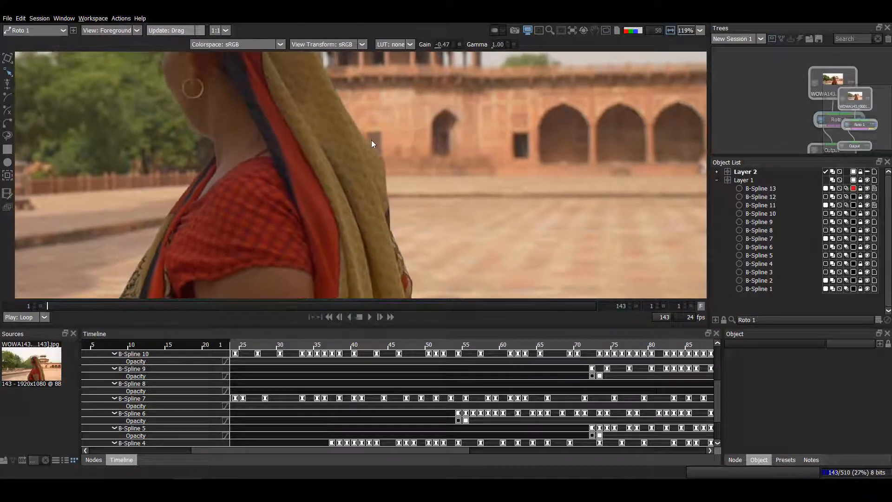
Step forward from frame 1 to frame 62 to review how the scarf and shoulder move through the shot.
key(x)
key(x)
key(x)
key(x)
key(x)
key(x)
key(x)
key(x)
key(x)
key(x)
key(x)
key(x)
key(x)
key(x)
key(x)
key(x)
key(x)
key(x)
key(x)
key(x)
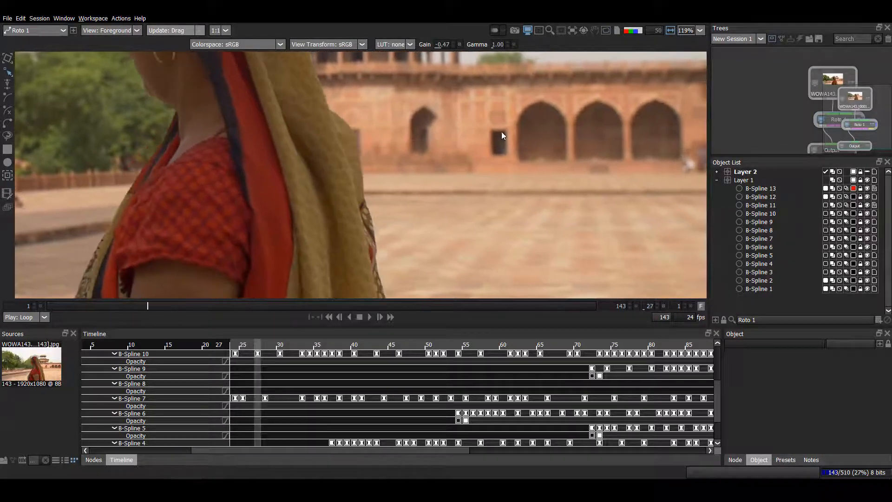
key(x)
key(x)
key(x)
key(x)
key(x)
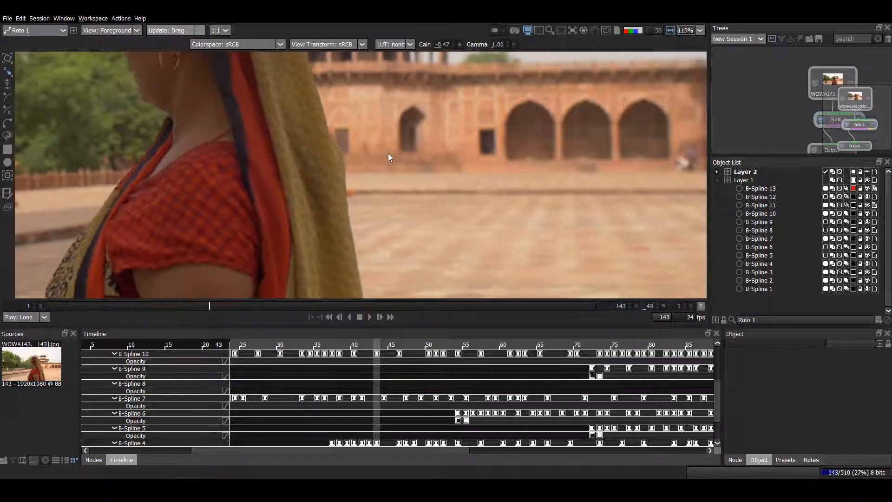
key(x)
key(x)
key(x)
key(x)
key(x)
key(x)
key(x)
key(x)
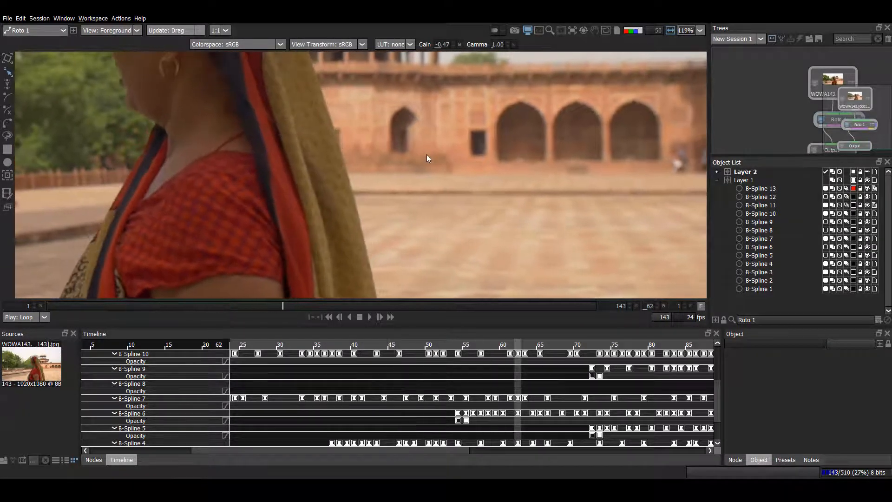
Go back from frame 62 to frame 35 and check the red-outlined scarf spline against the shoulder bulge.
key(z)
key(z)
key(z)
key(z)
key(z)
key(z)
key(z)
key(z)
key(z)
key(z)
key(z)
key(z)
key(z)
key(z)
key(z)
key(z)
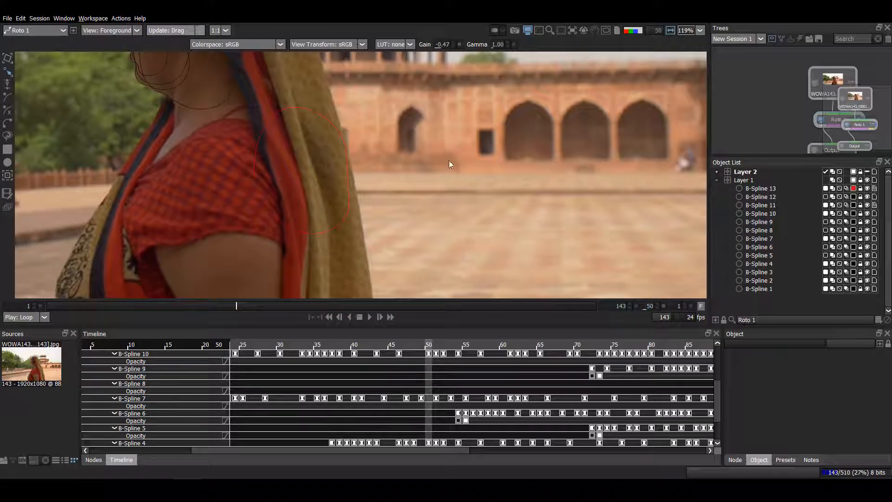
drag(378, 157, 291, 172)
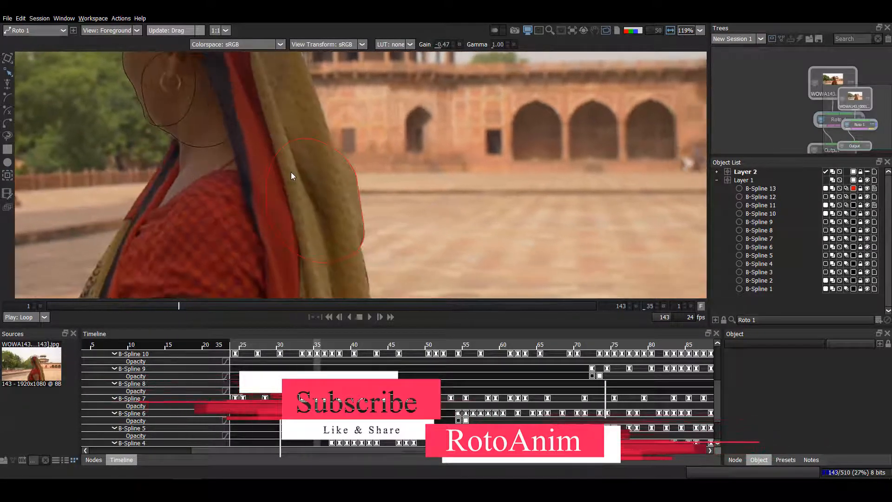
Examine the roto over the whole figure at frame 35, switching the viewer display briefly and returning to the Foreground view.
scroll(291, 172, down, 4)
key(3)
scroll(293, 173, up, 4)
key(1)
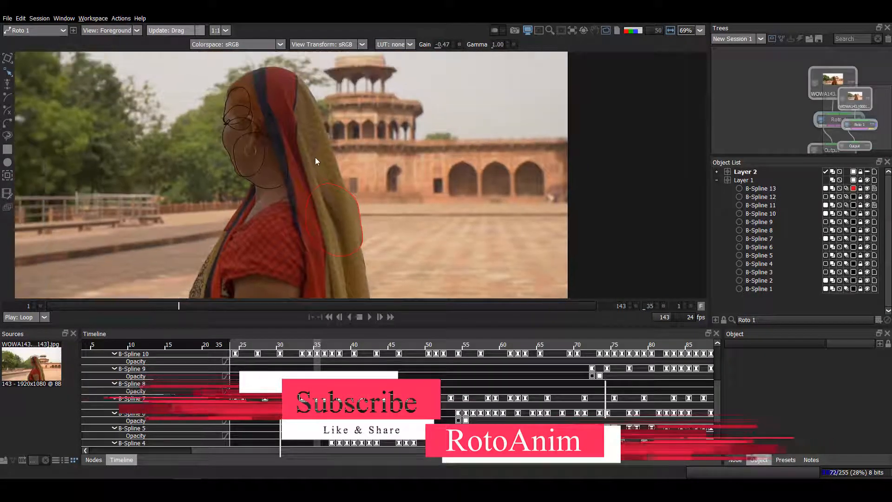